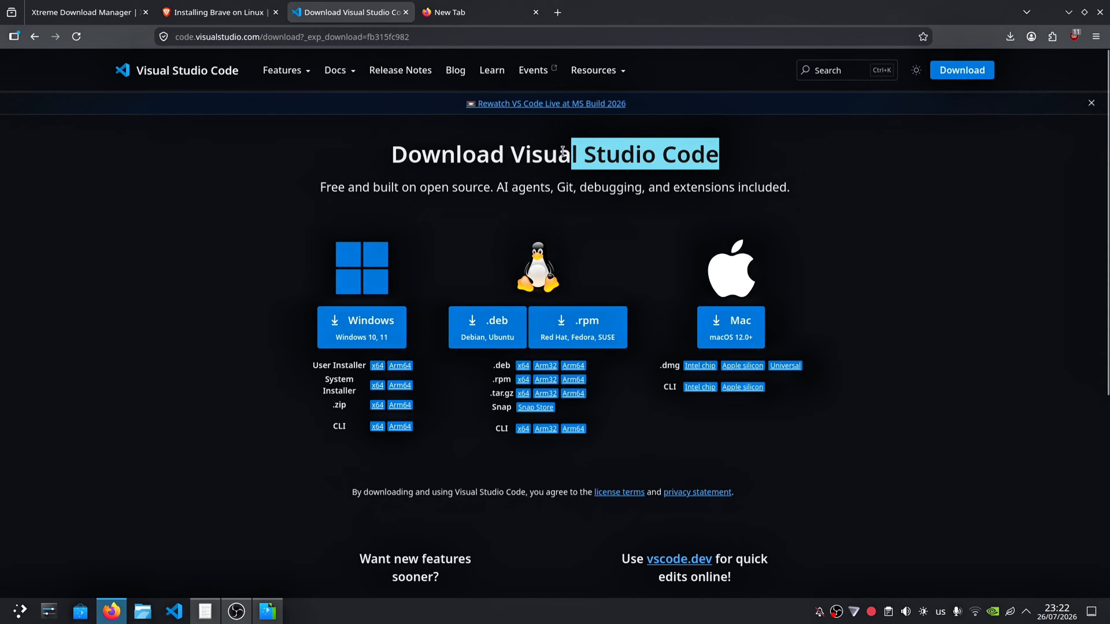
double_click(515, 154)
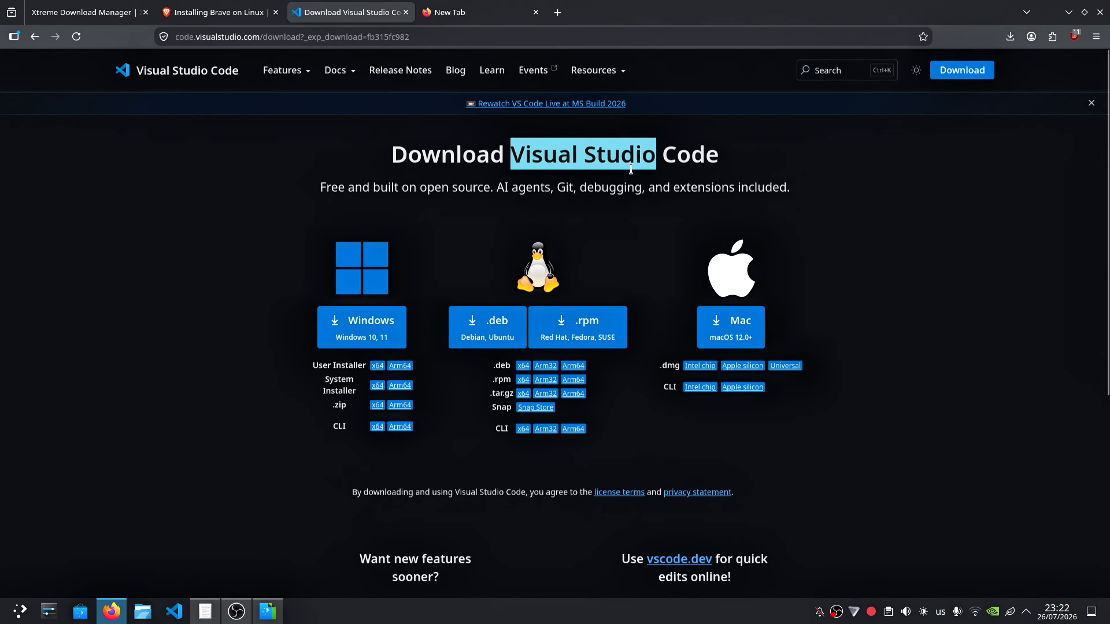
double_click(741, 166)
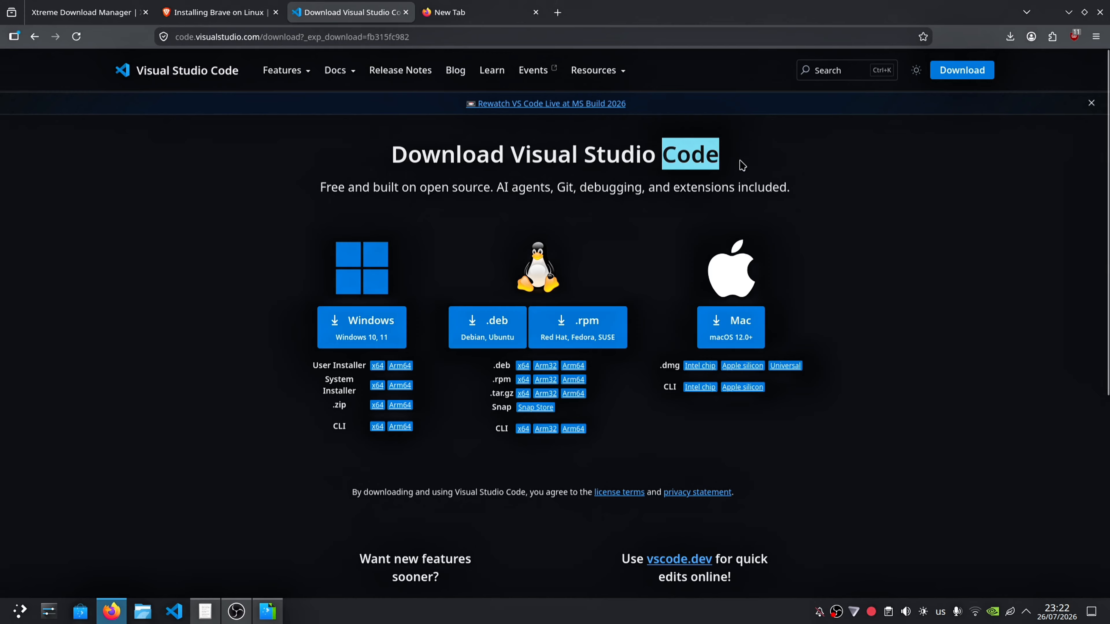
click(407, 162)
drag(506, 188, 581, 188)
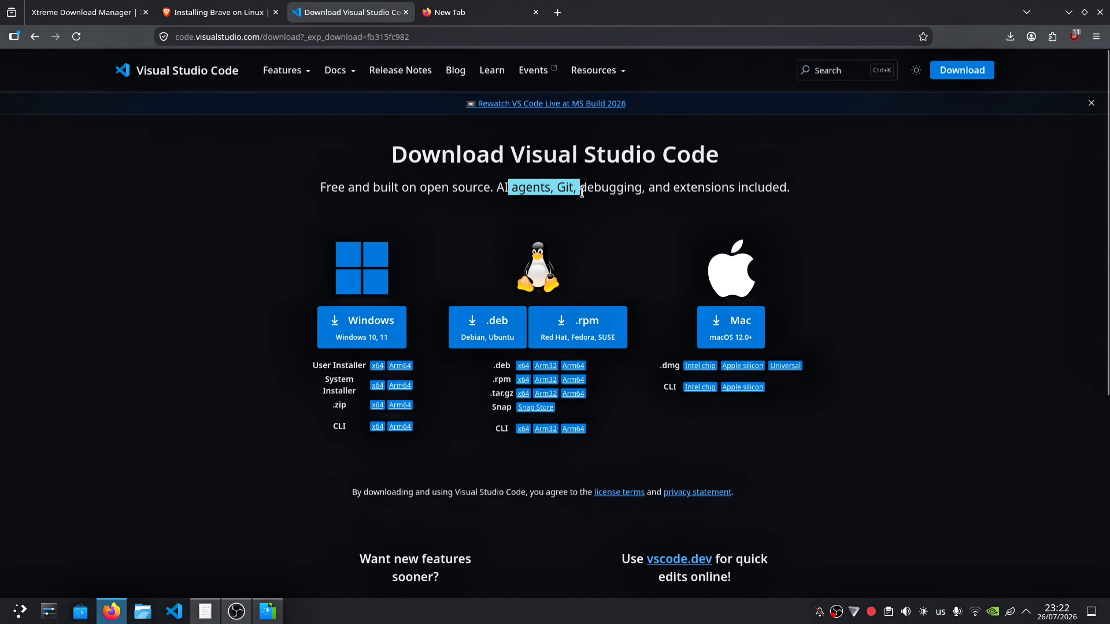
drag(729, 192, 330, 180)
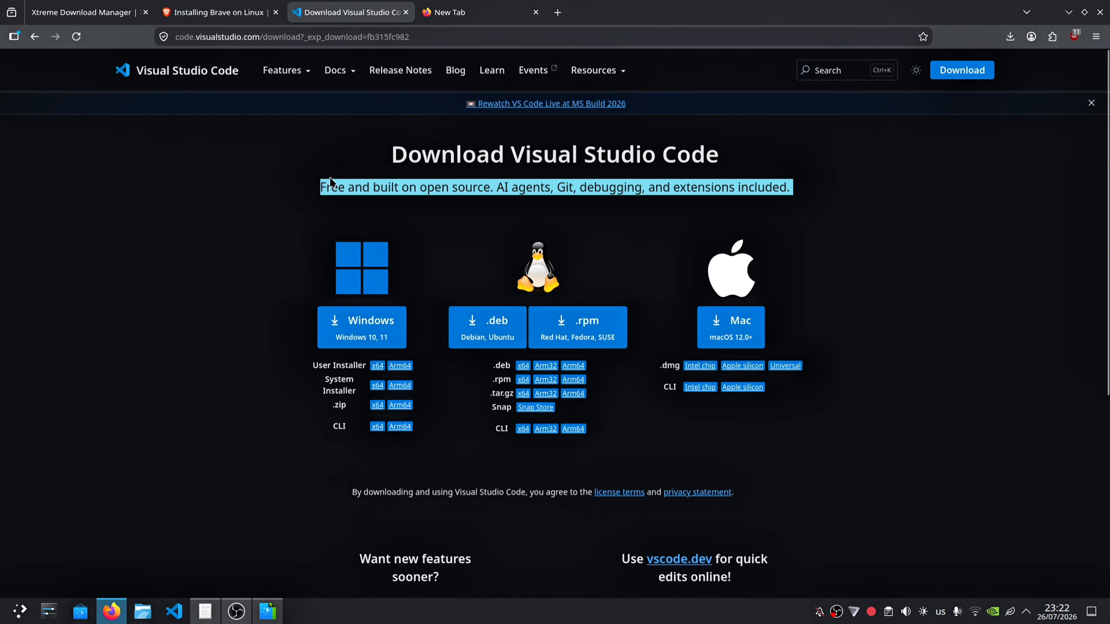
click(341, 195)
Step: Open the installed Visual Studio Code to view the python_proje project, and close it again
click(175, 616)
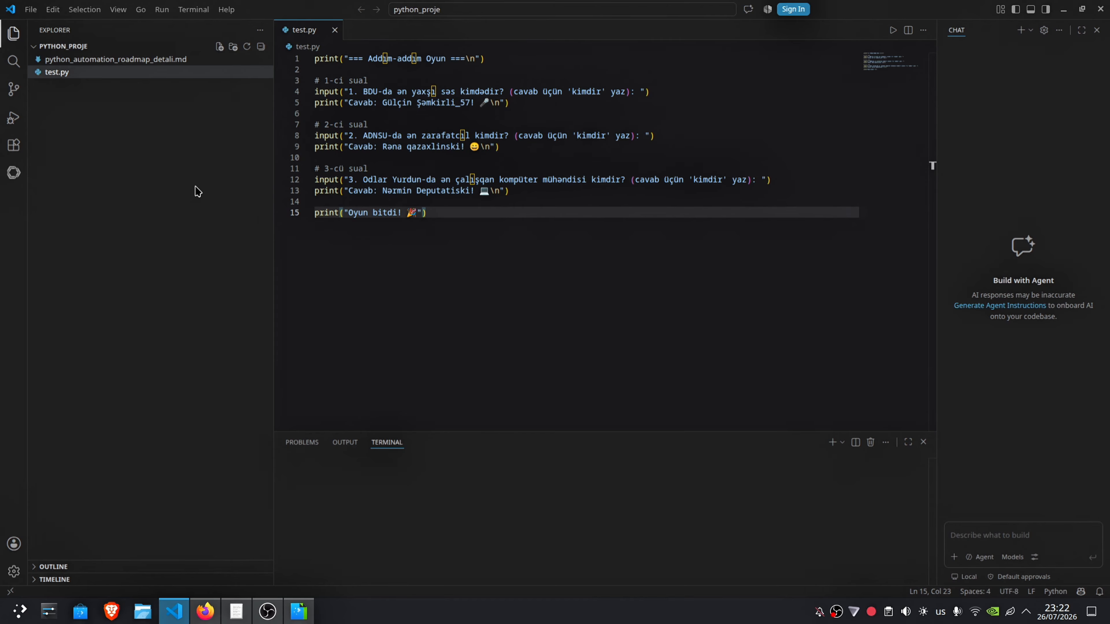
click(1100, 9)
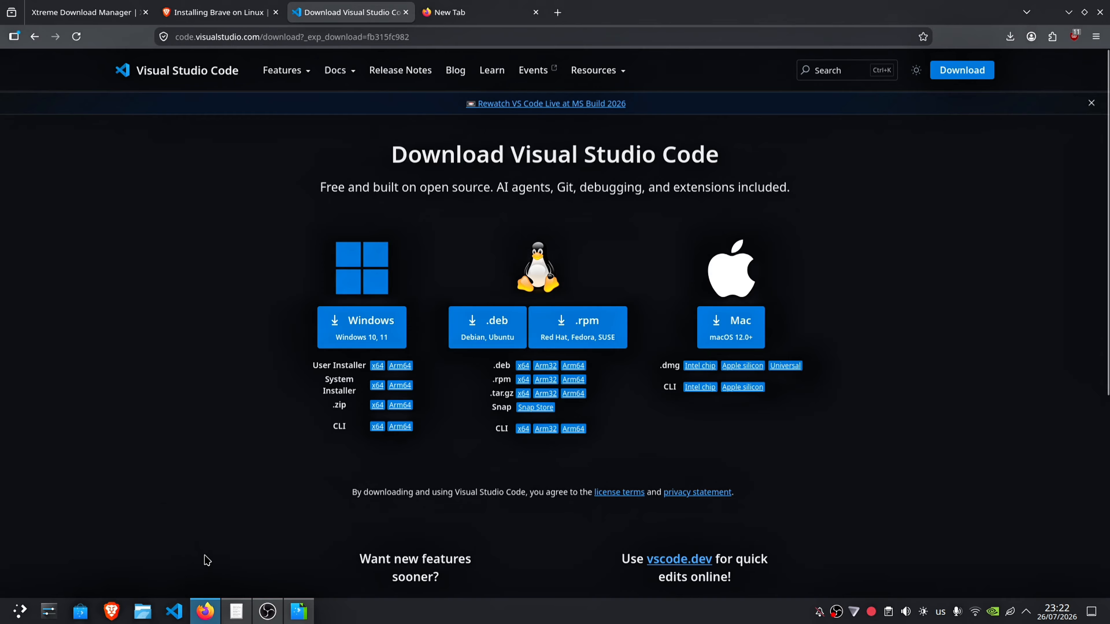
Step: Close the empty new tab and the Firefox window
click(528, 5)
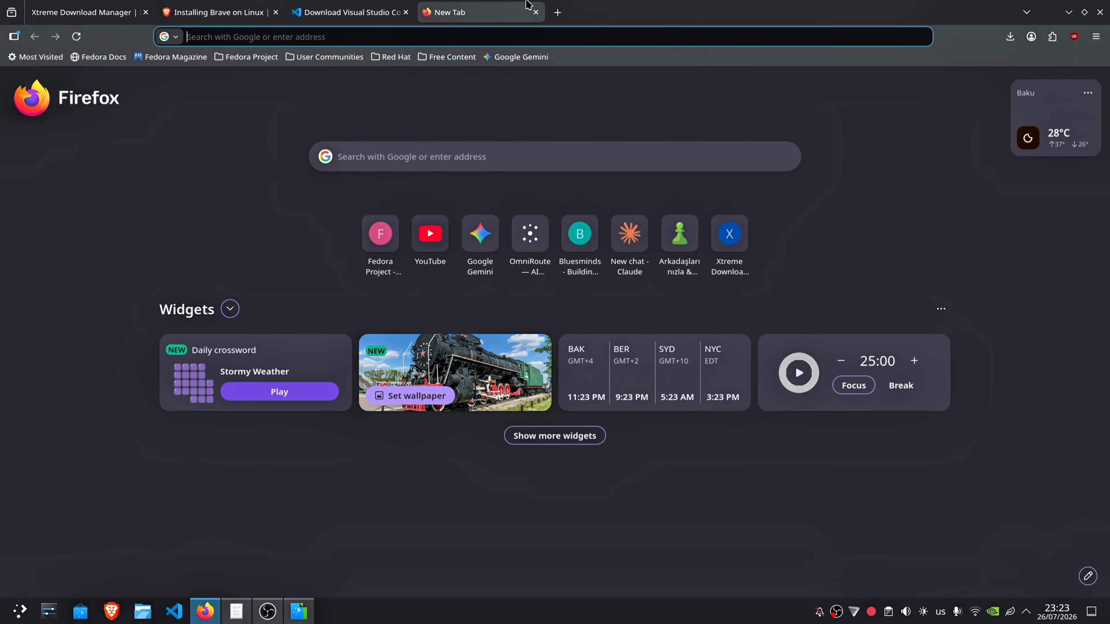
click(536, 12)
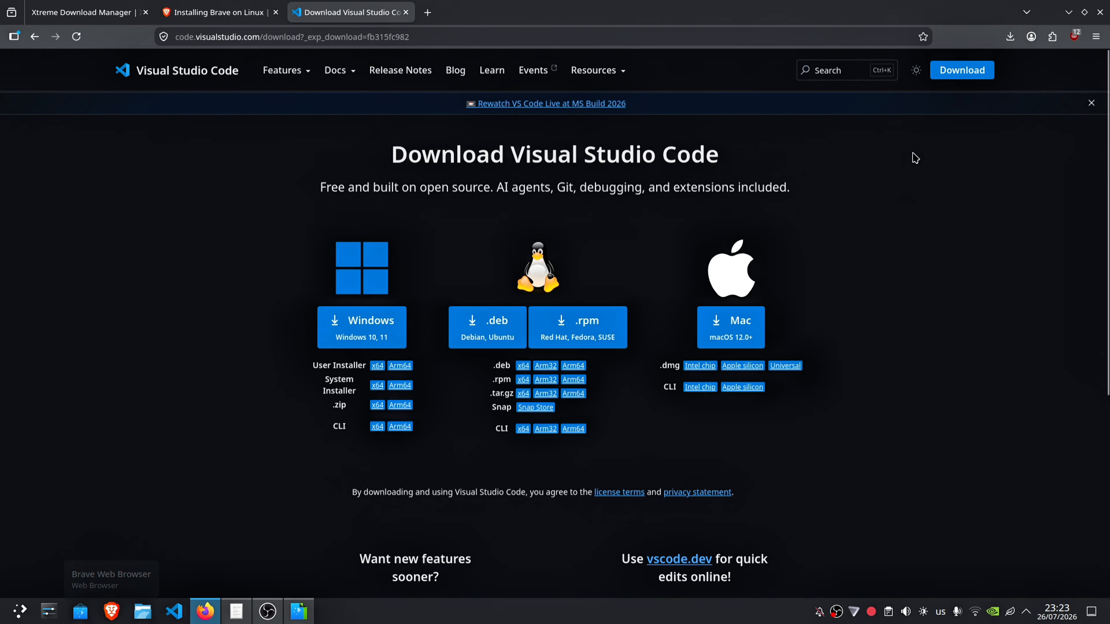
click(1100, 12)
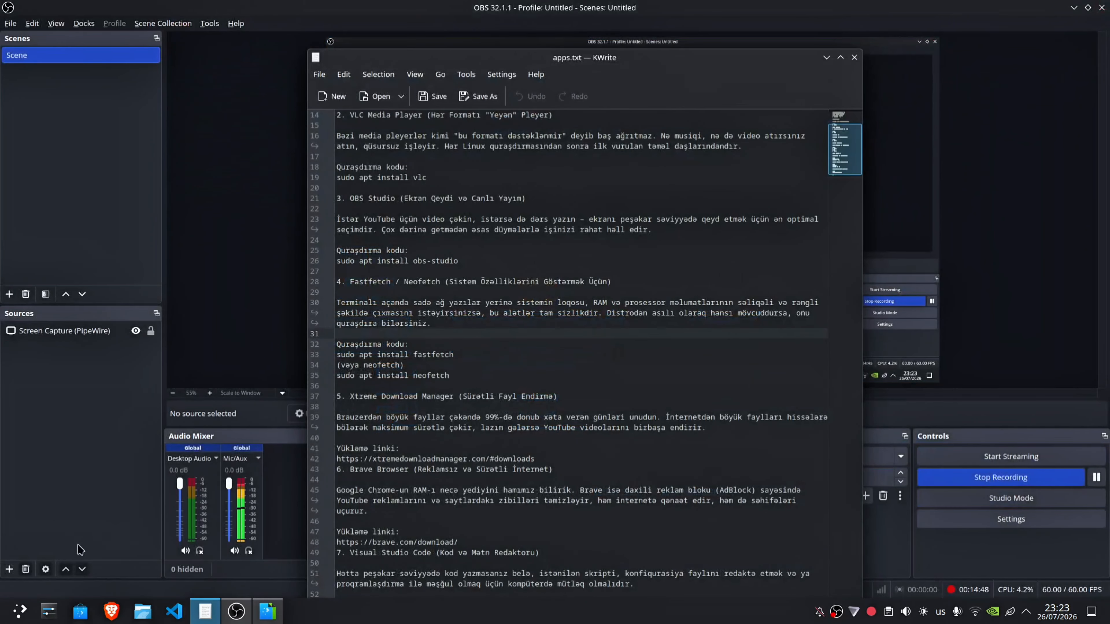
Step: Launch the Brave browser, close the Discover software center, and maximize the Brave window
click(80, 613)
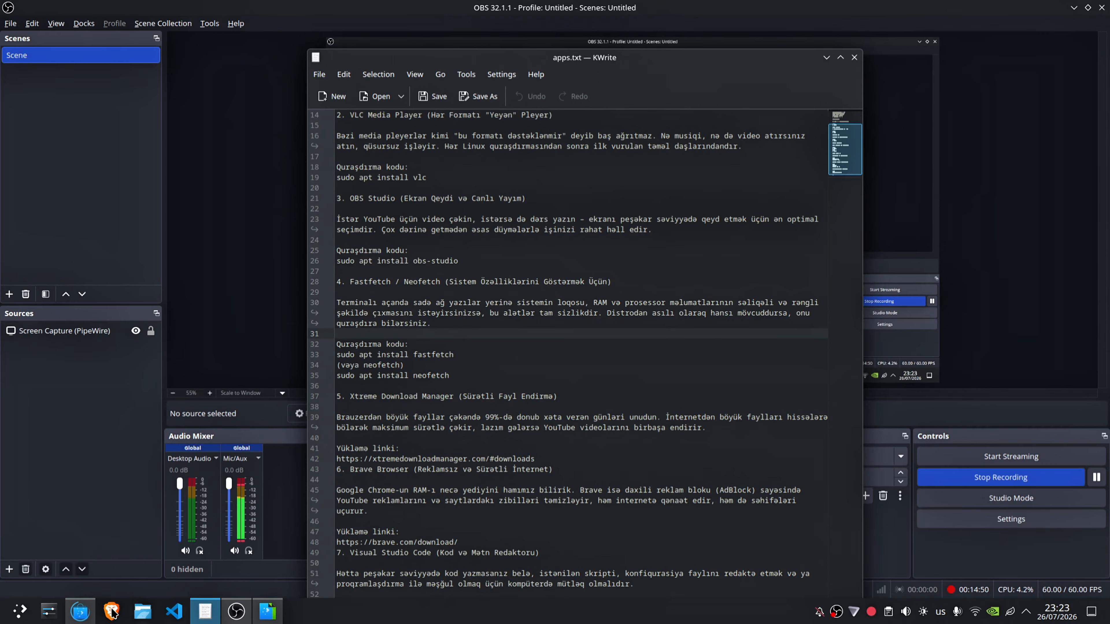
click(112, 612)
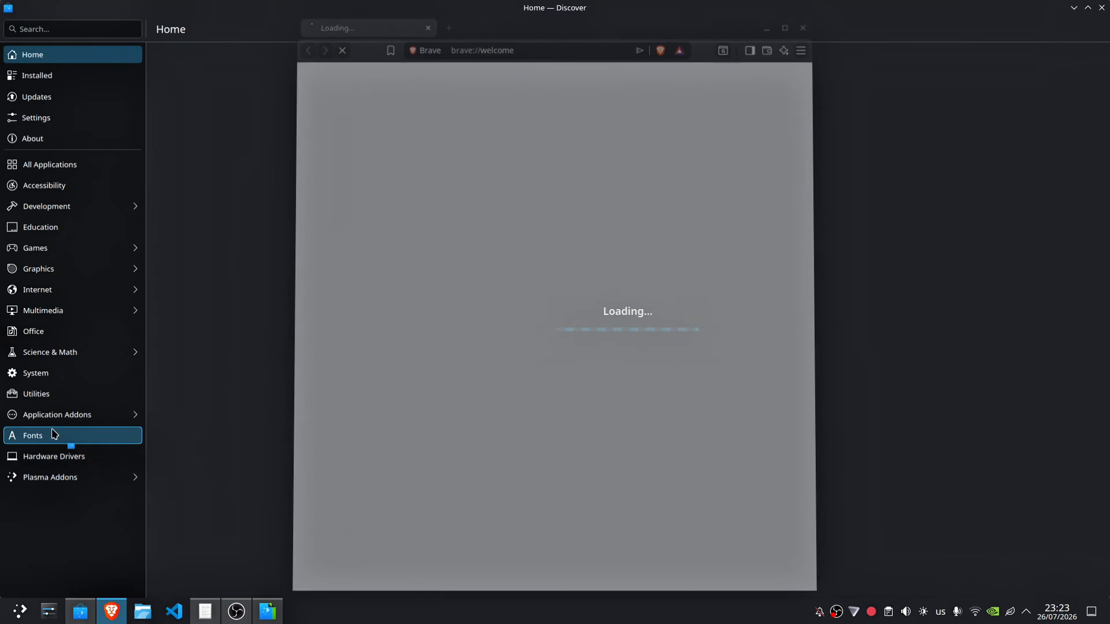
click(1106, 3)
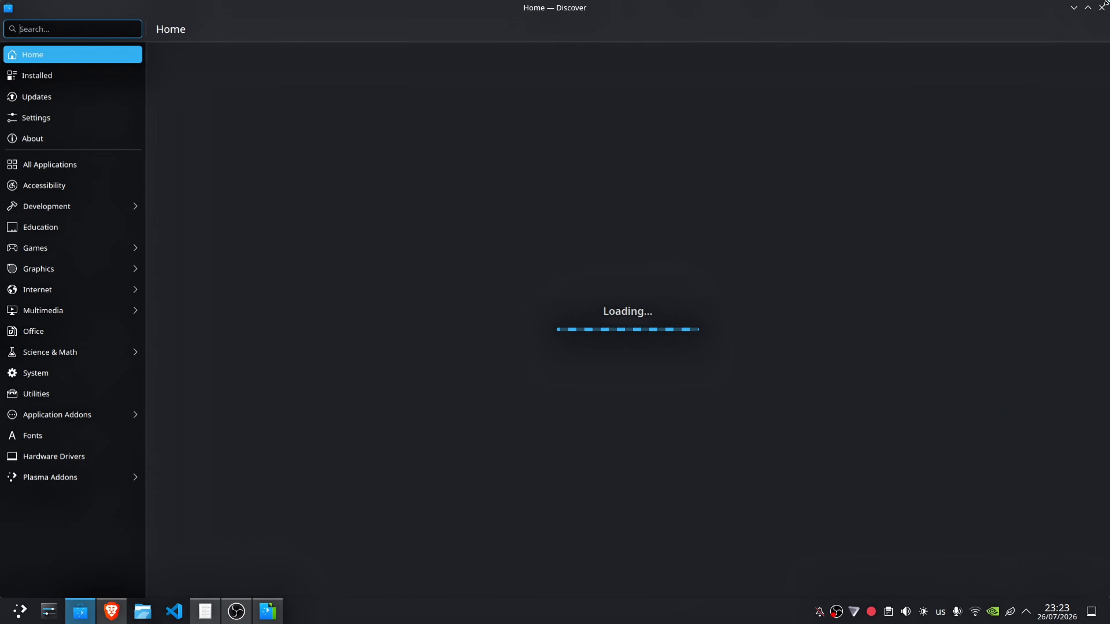
click(1102, 7)
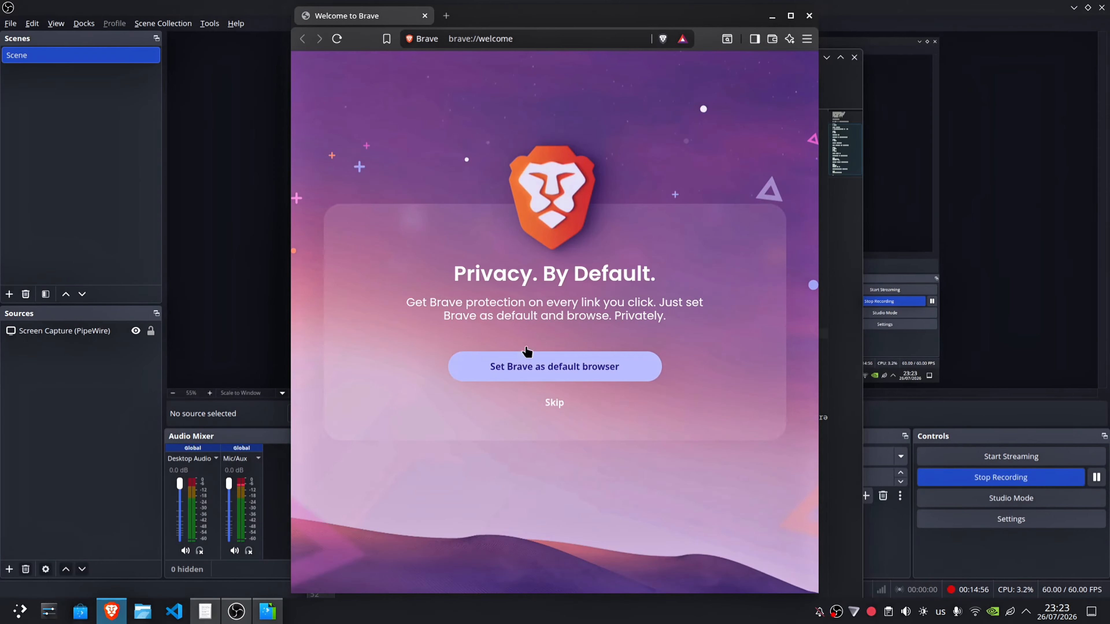
click(790, 16)
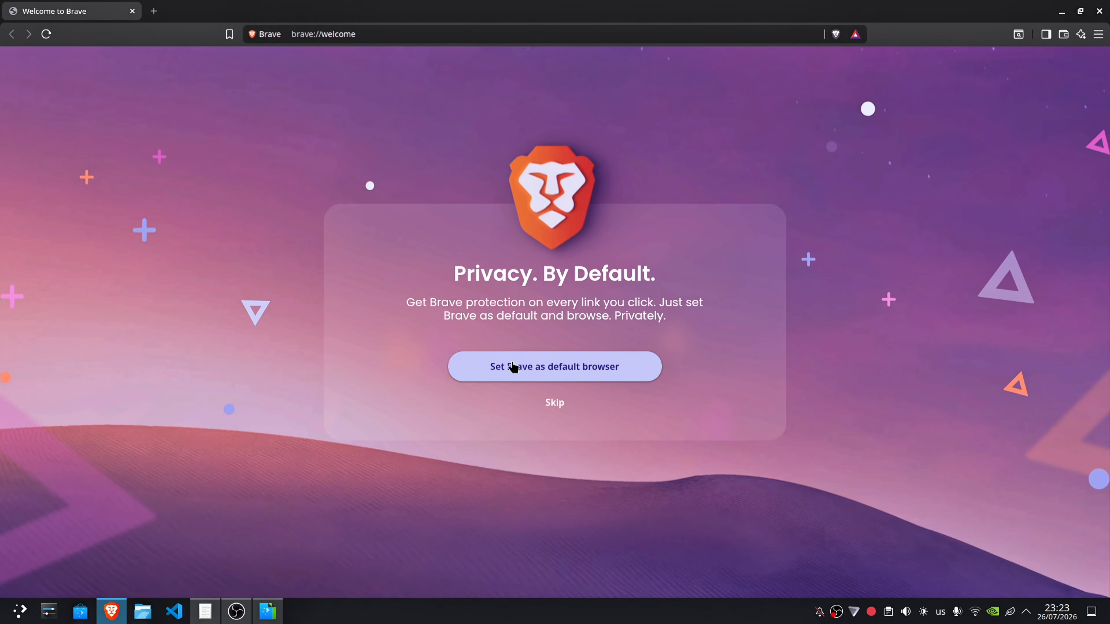
Step: Set Brave as the default browser and import the settings from Firefox
click(552, 368)
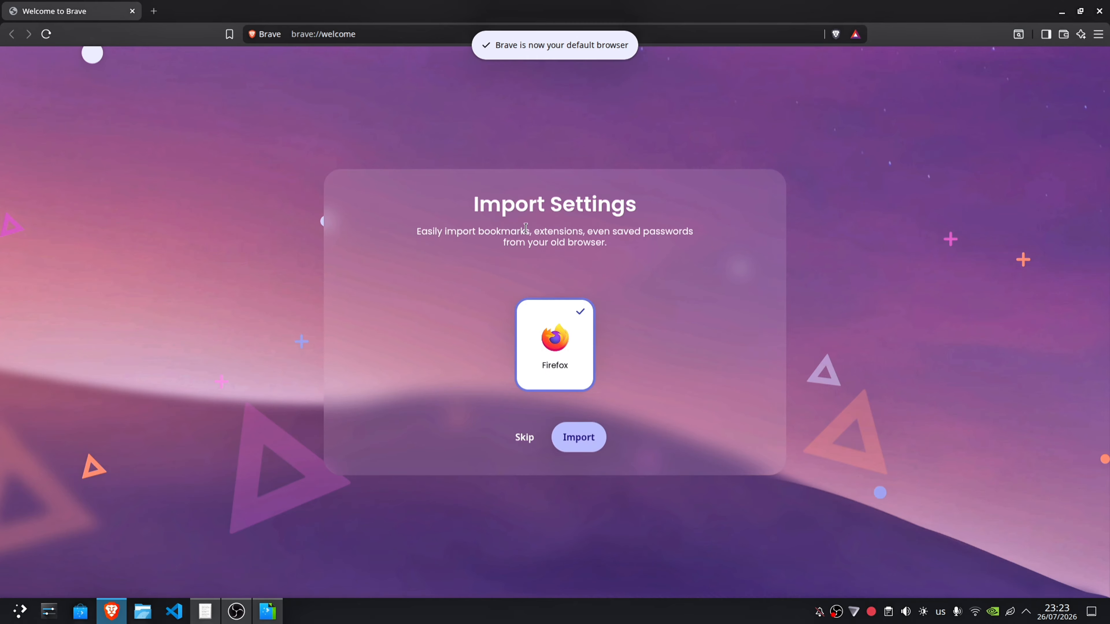
drag(454, 223, 484, 191)
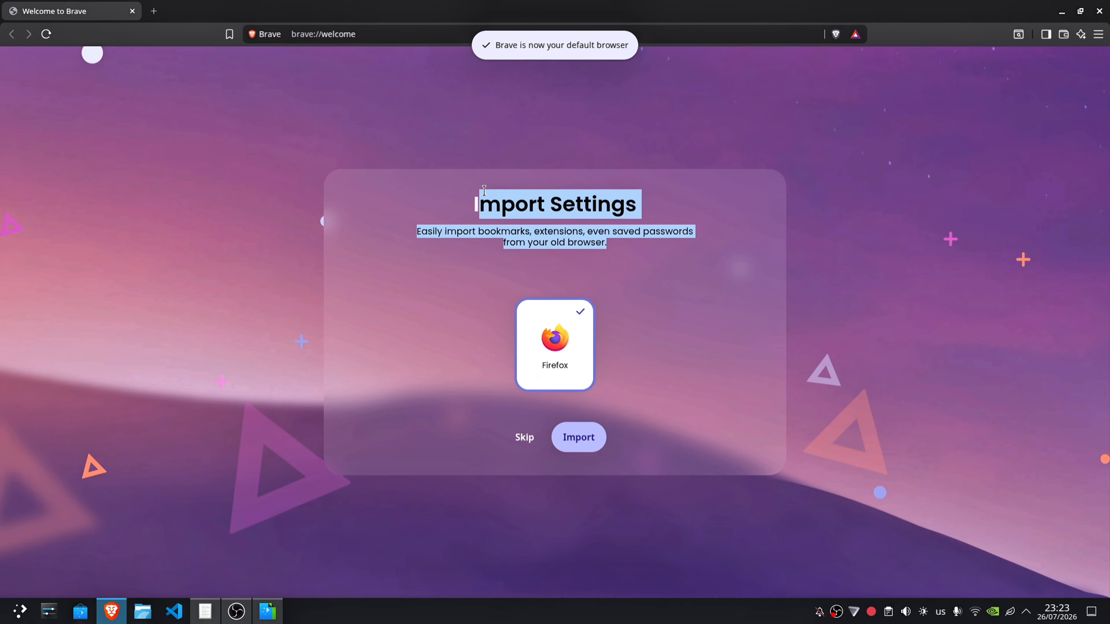
click(570, 448)
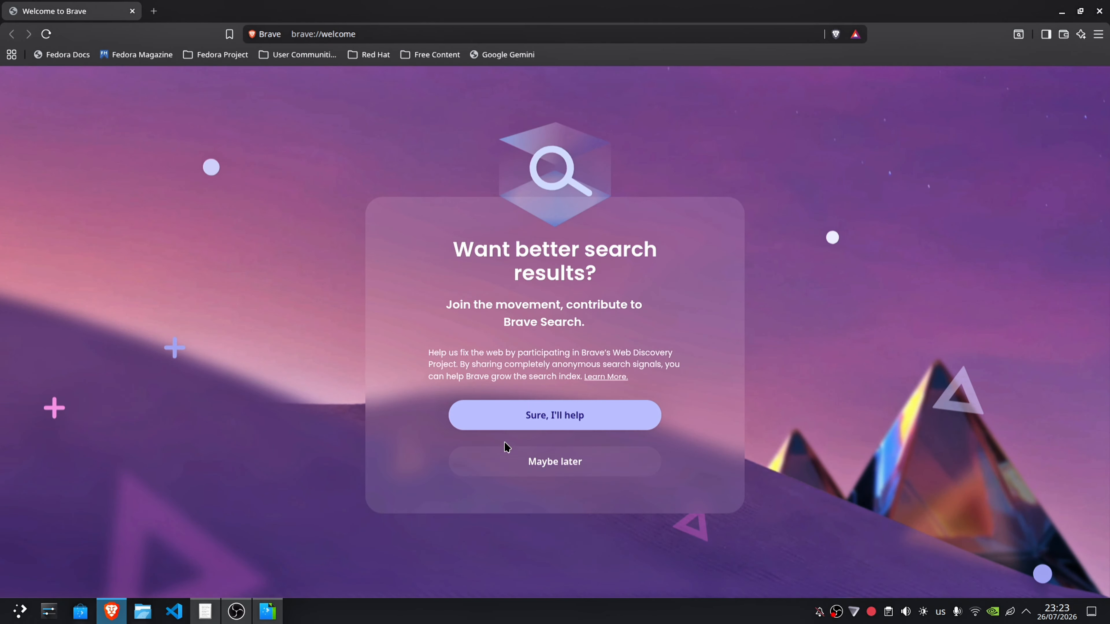
Step: Agree to contribute to Brave Search through the Web Discovery Project and finish the welcome setup
click(542, 420)
click(487, 404)
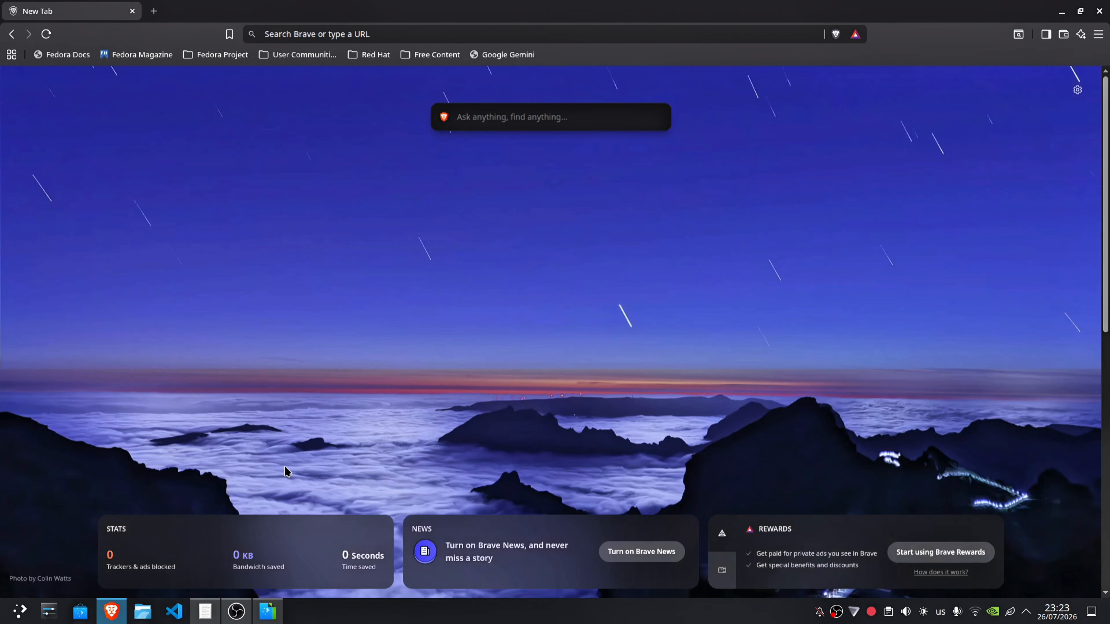
Step: In Brave's search engine settings, set Google as the default search engine for normal windows
click(1099, 34)
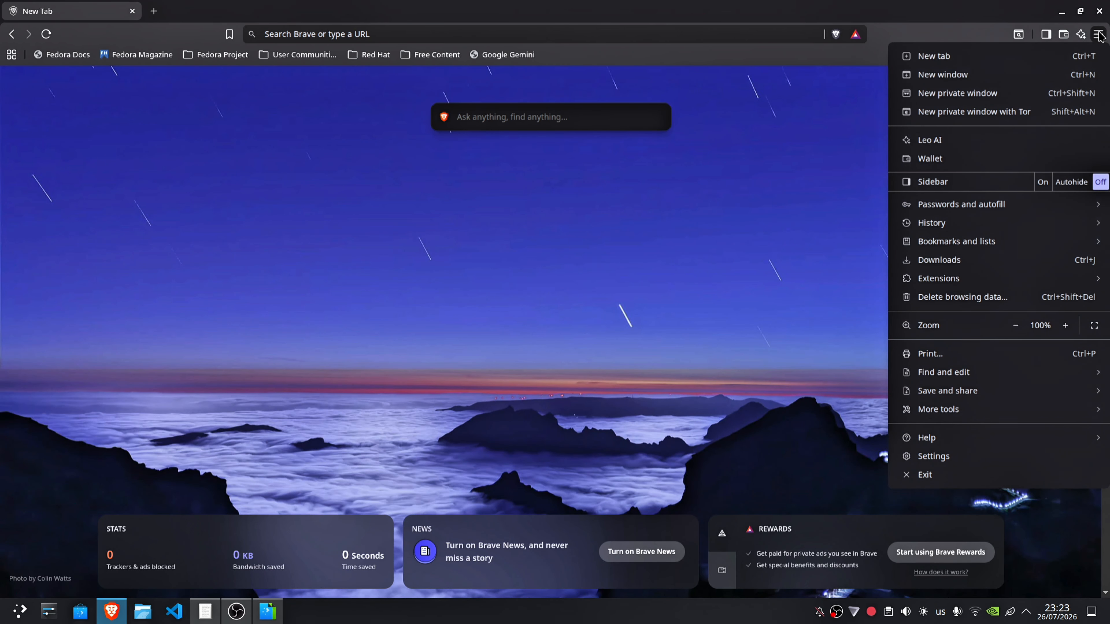
click(925, 458)
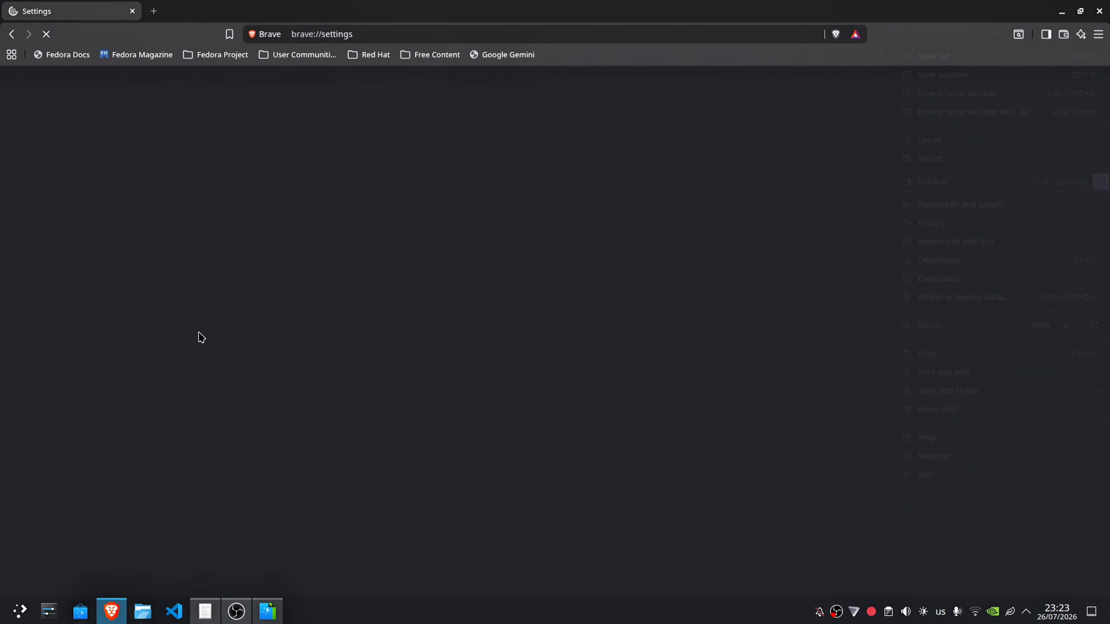
click(72, 323)
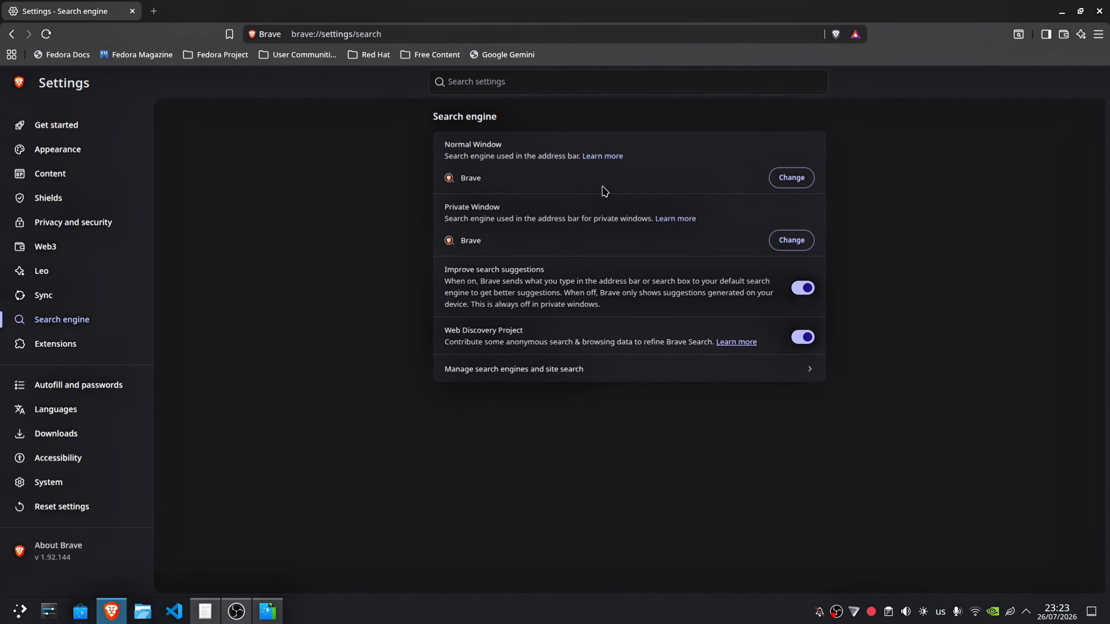
drag(444, 156, 620, 178)
click(619, 178)
click(792, 177)
click(453, 283)
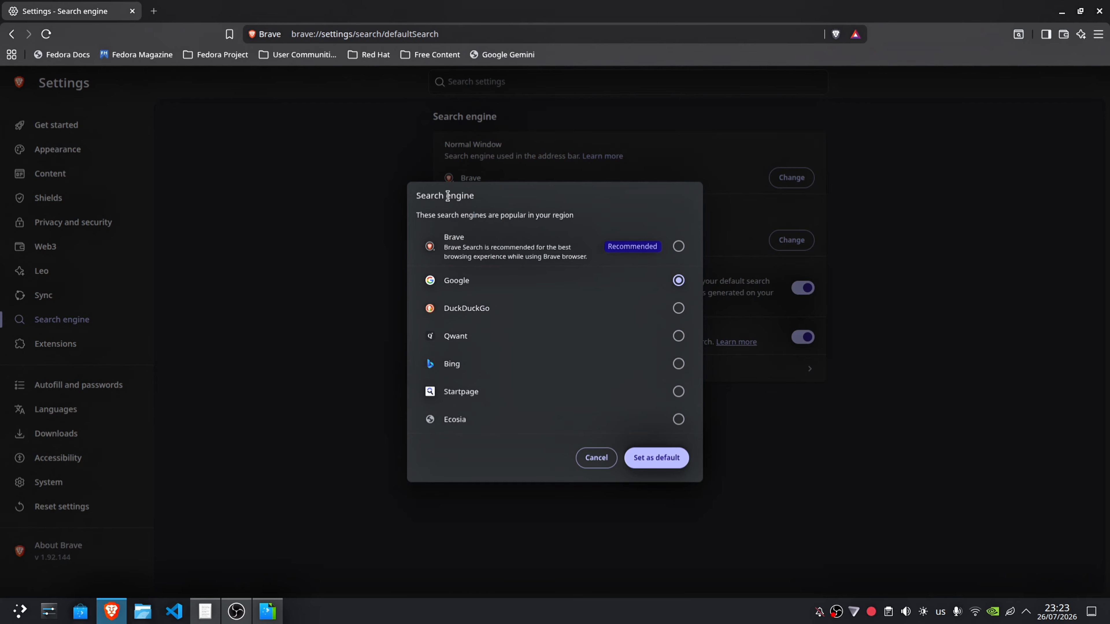
drag(448, 195, 500, 198)
click(501, 198)
click(649, 458)
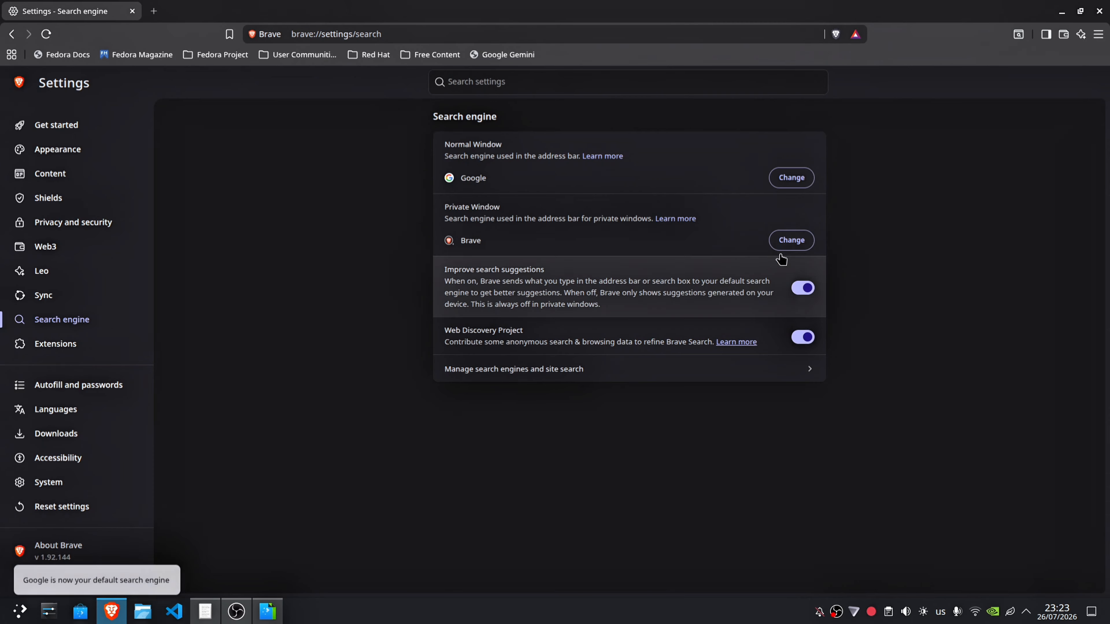
Step: Set Google as the default search engine for private windows
click(790, 240)
click(678, 281)
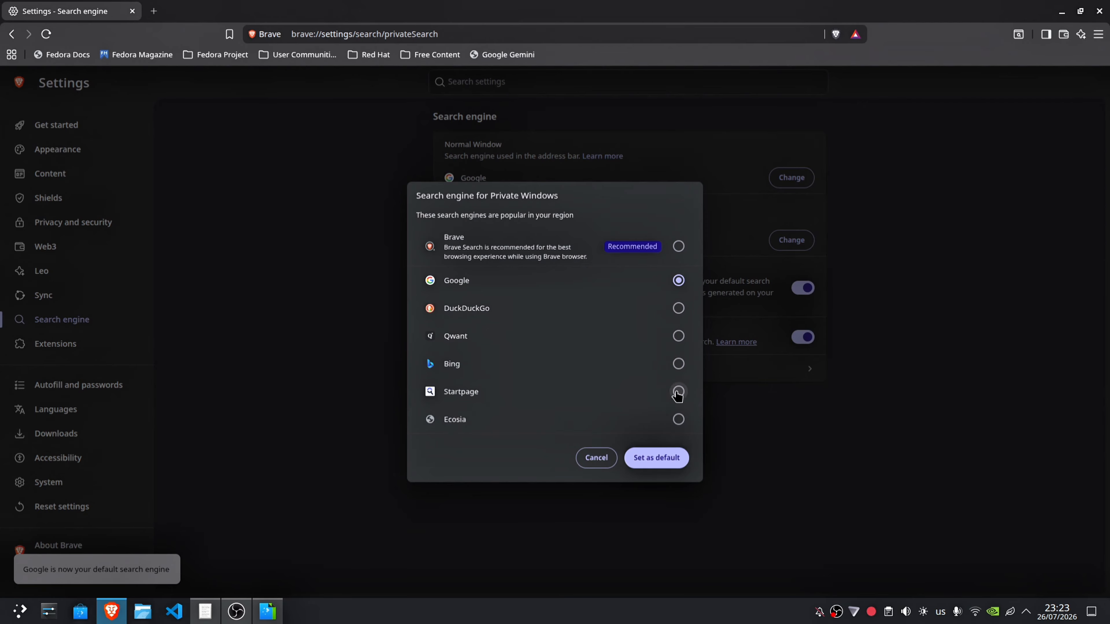
click(652, 457)
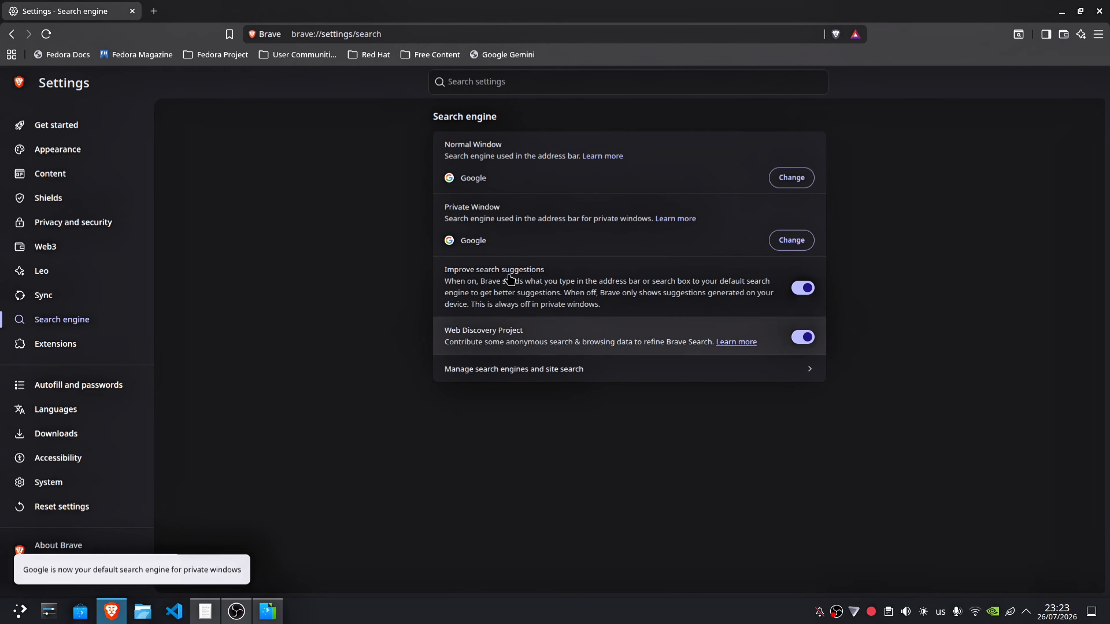
Step: Open chrome://extensions from a new tab and turn on Developer mode
click(154, 11)
click(328, 38)
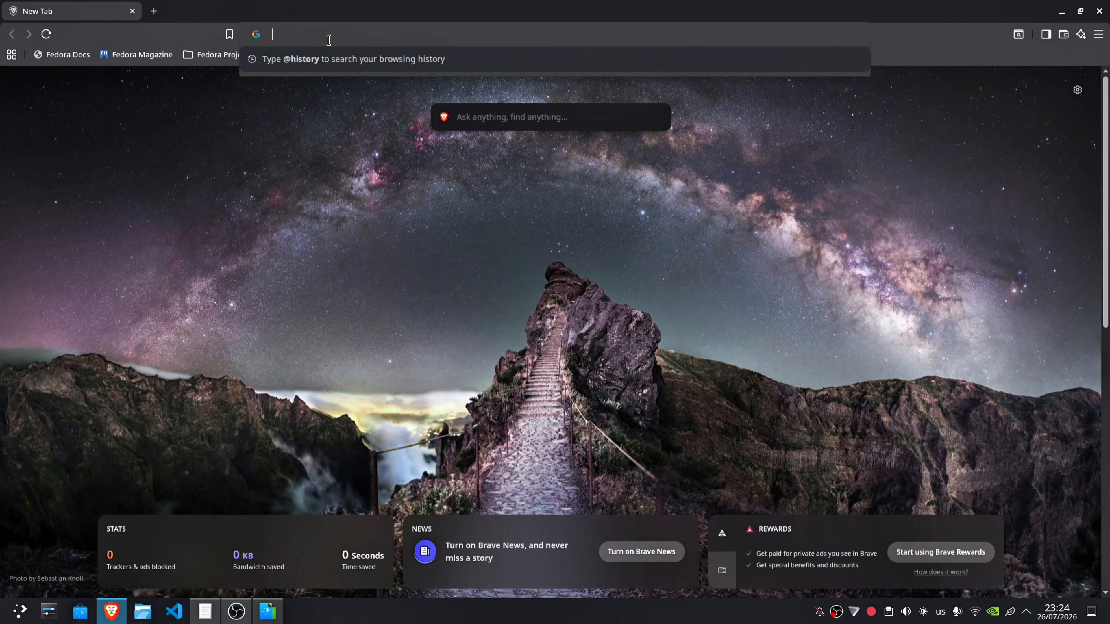
text(chrome)
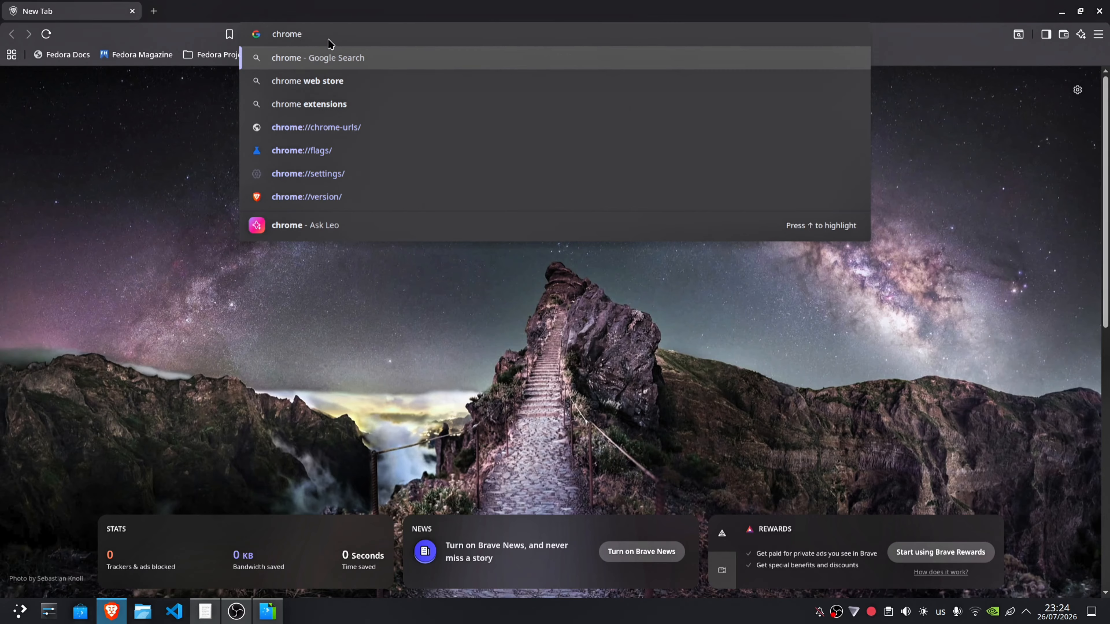
text(://)
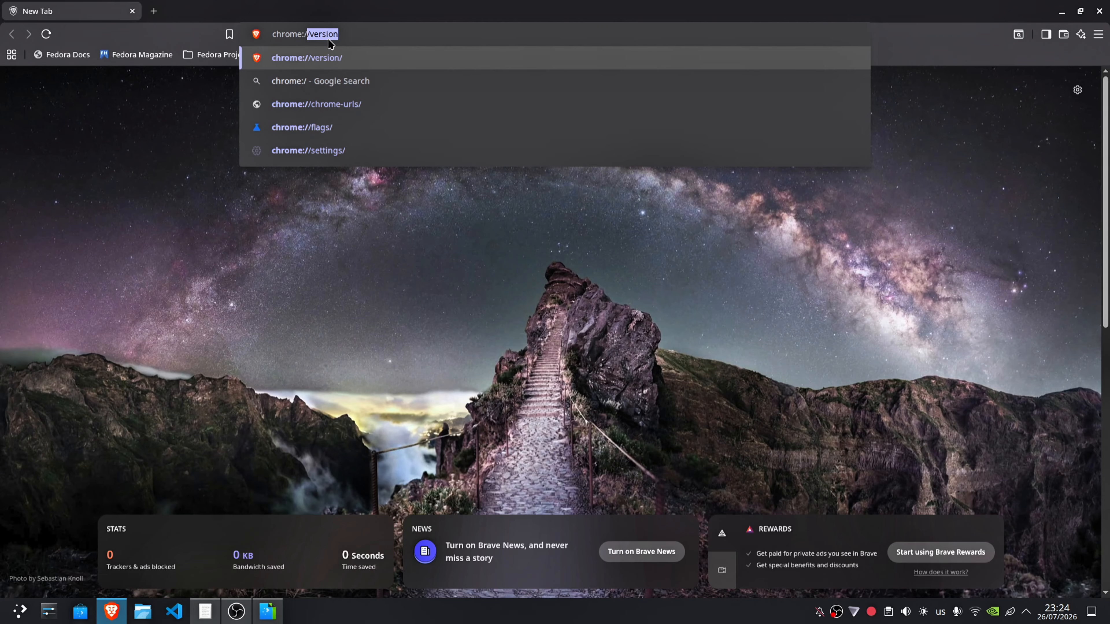
text(ex)
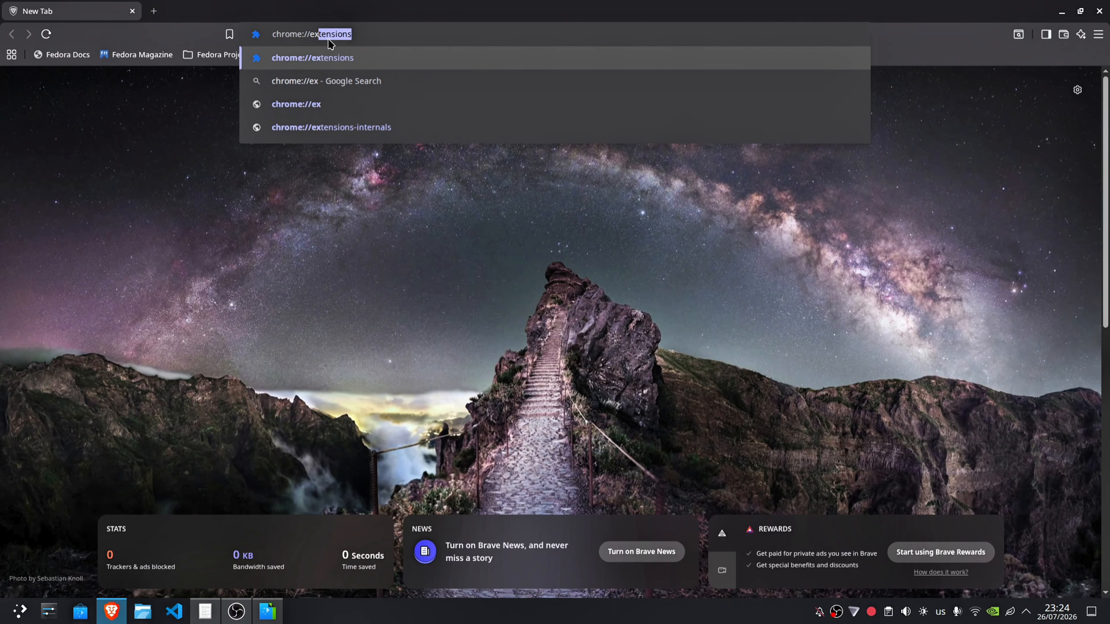
key(Return)
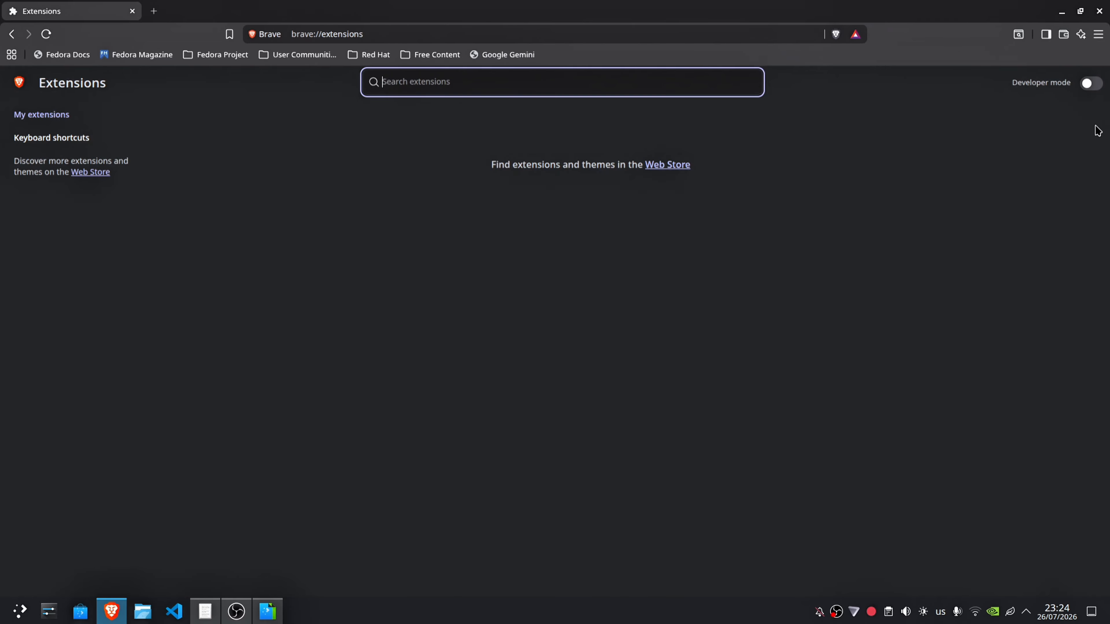
click(1091, 83)
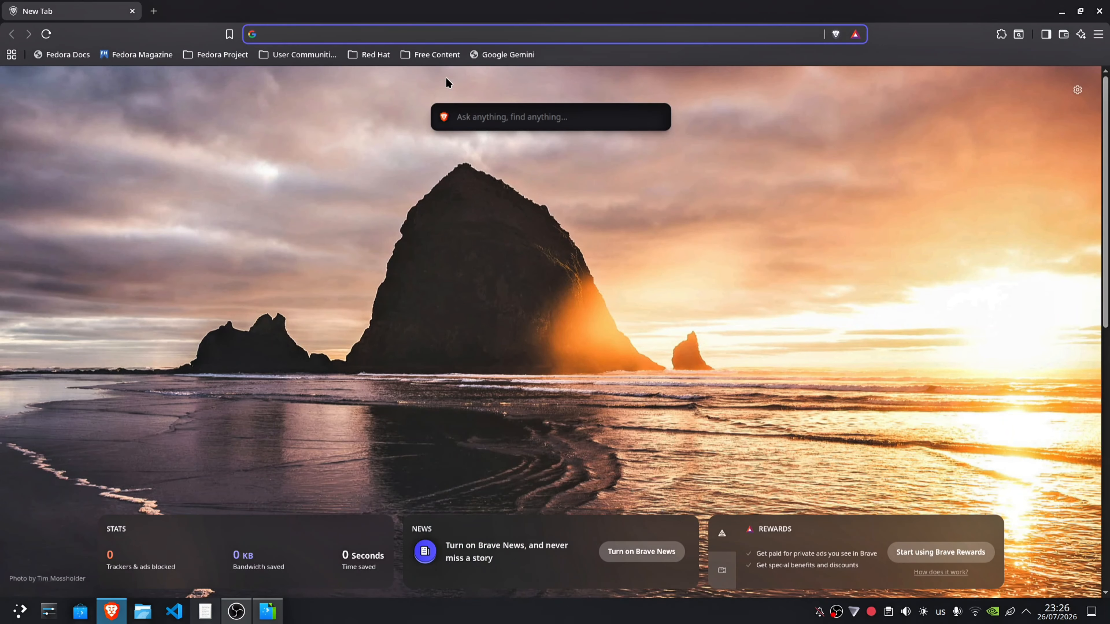
Step: Open YouTube, search for "adjsfklda" and look through the results
text(youtube)
key(Return)
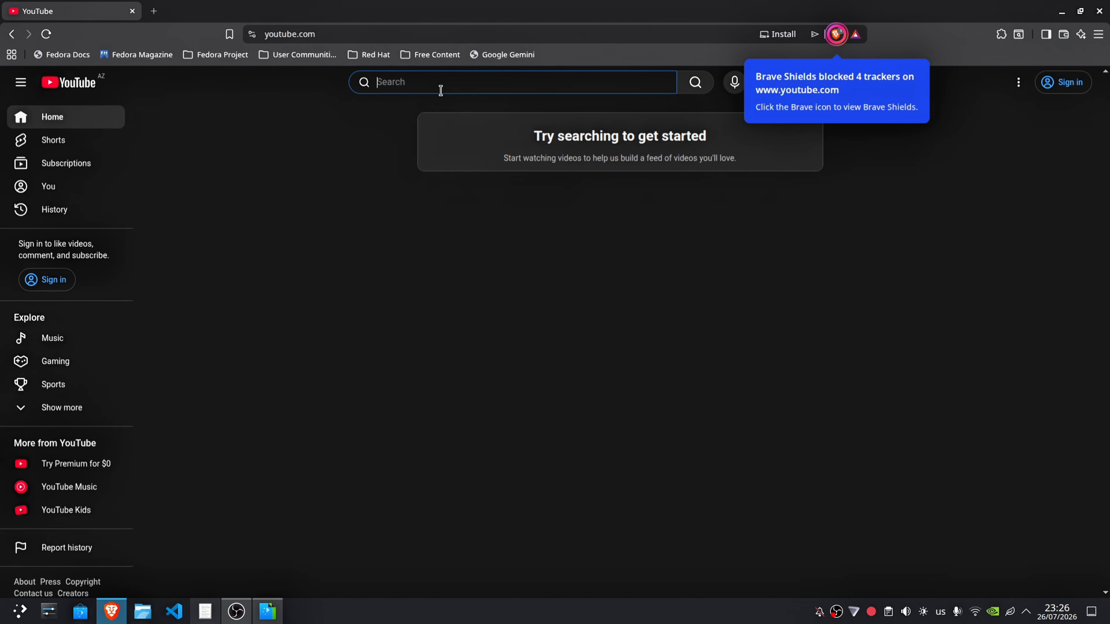
text(adjsfklda)
key(Return)
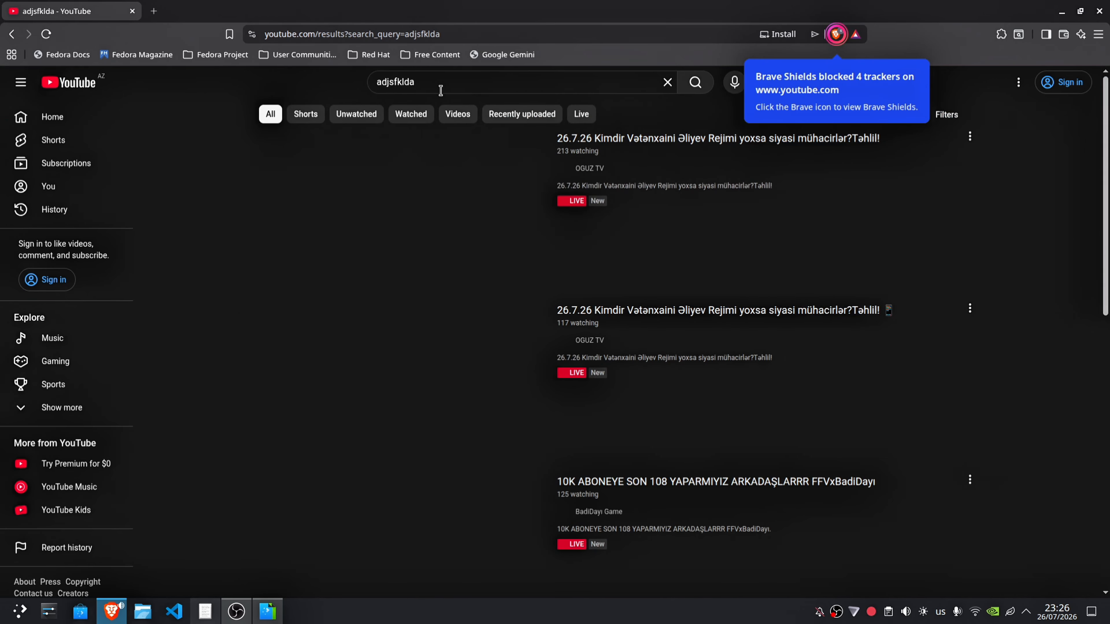
scroll(489, 243, down, 10)
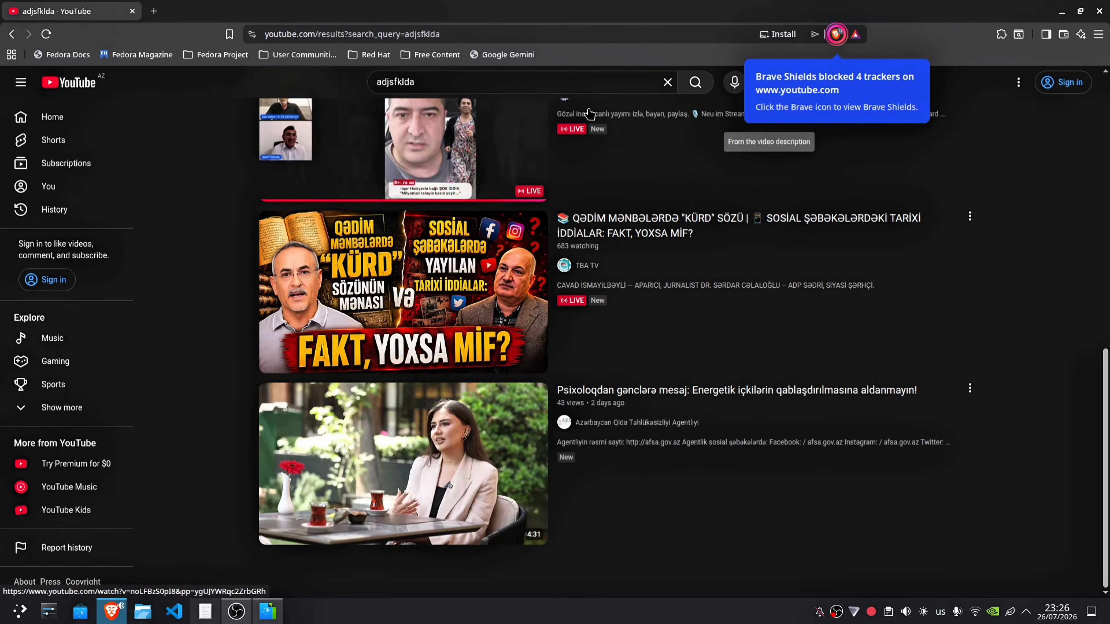
Step: Search YouTube for "linux" and open the video "I FULLY Switched to Linux... but will I stay?"
click(667, 82)
text(linu)
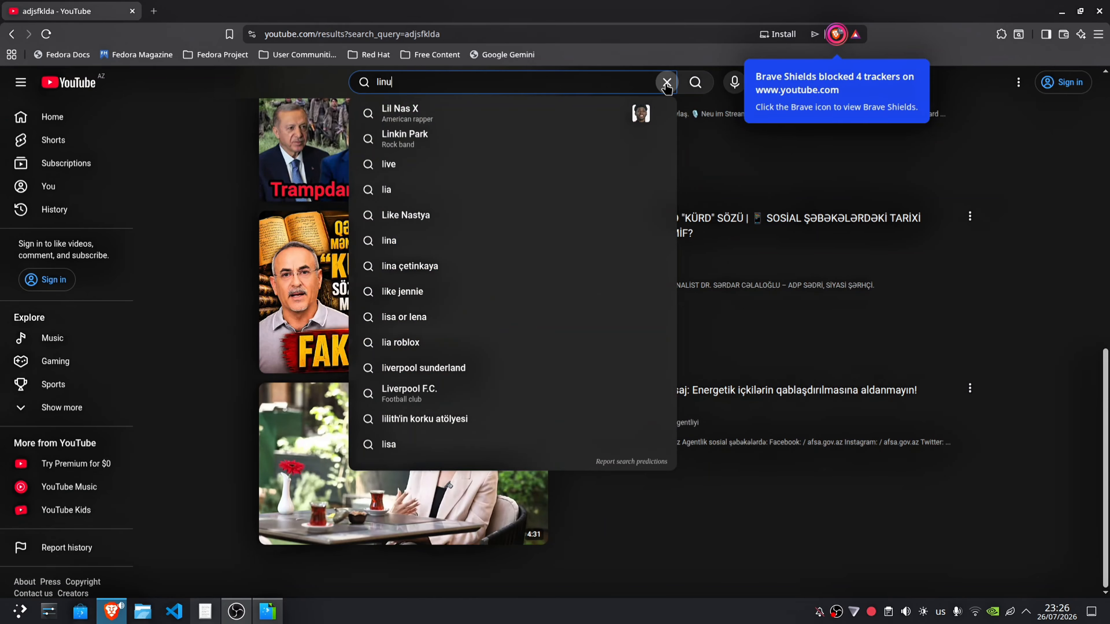
text(x)
key(Return)
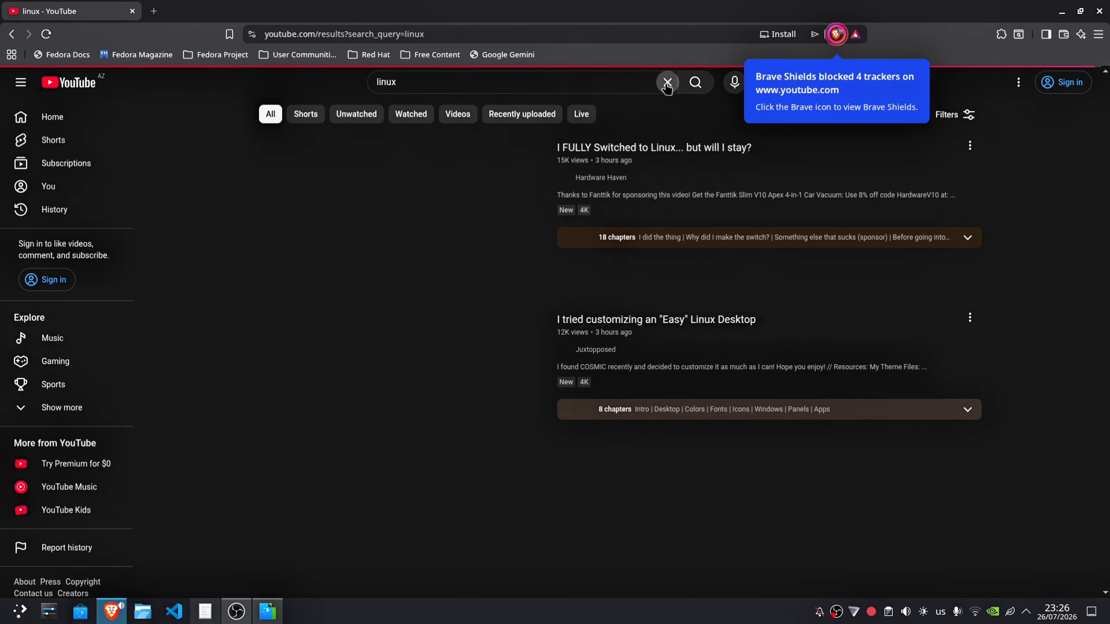
click(520, 216)
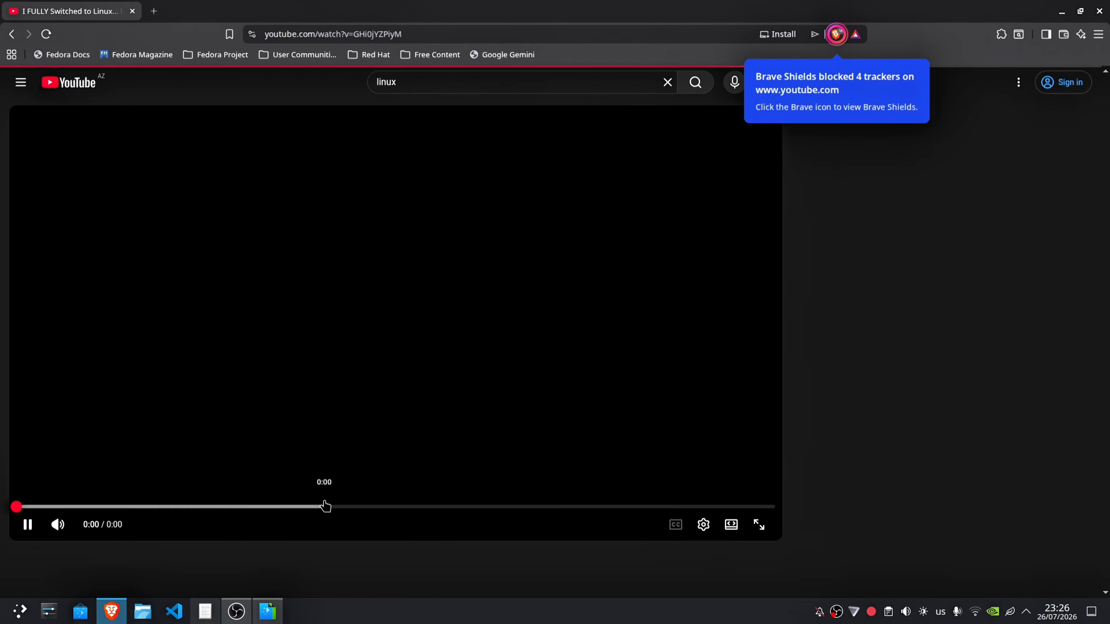
Step: Skip ahead to several points in the YouTube video to test playback, finishing near 28:52, and pause it
click(325, 507)
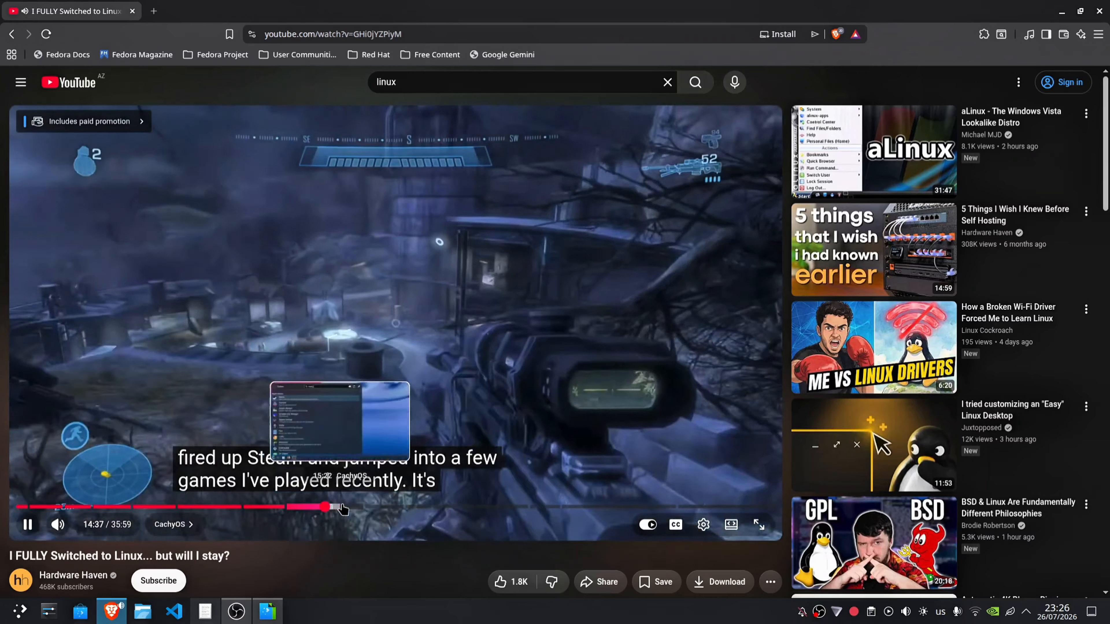
click(345, 507)
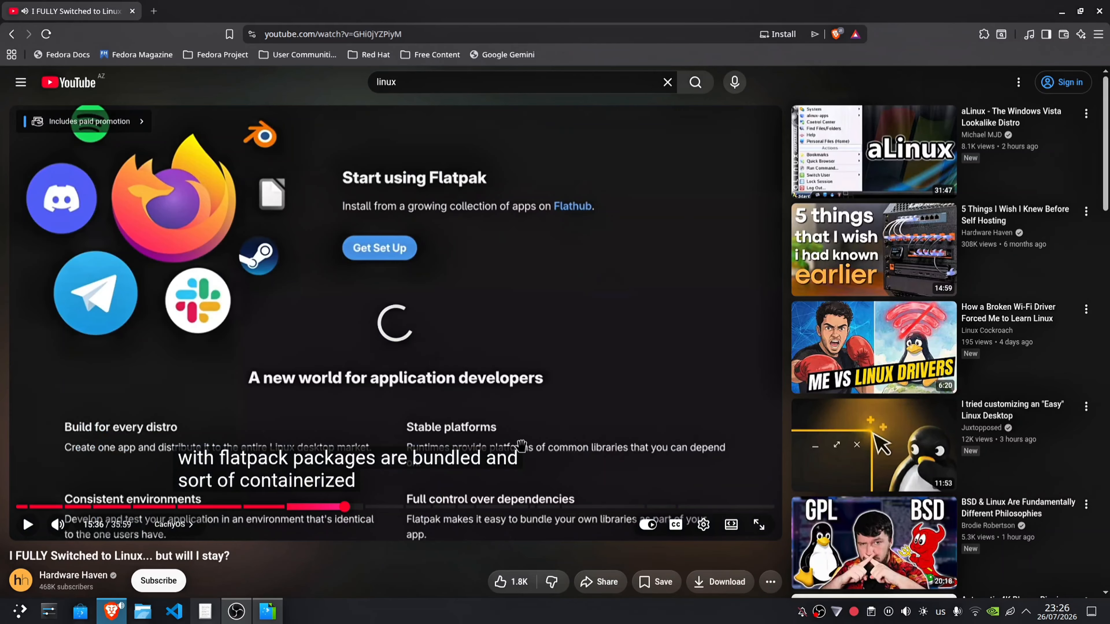
click(518, 507)
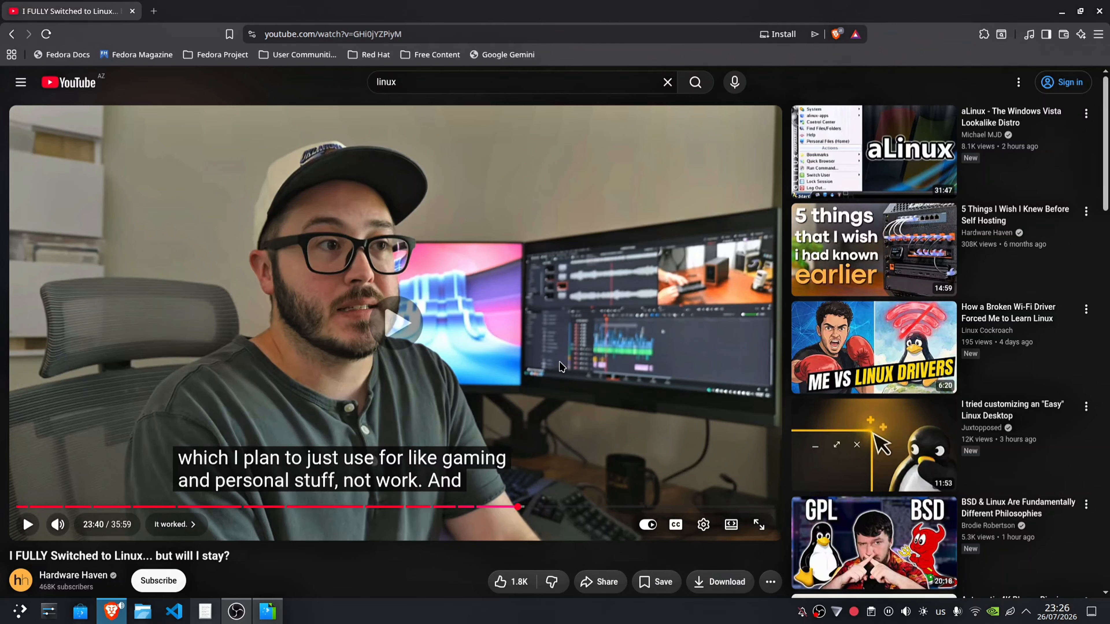
click(628, 507)
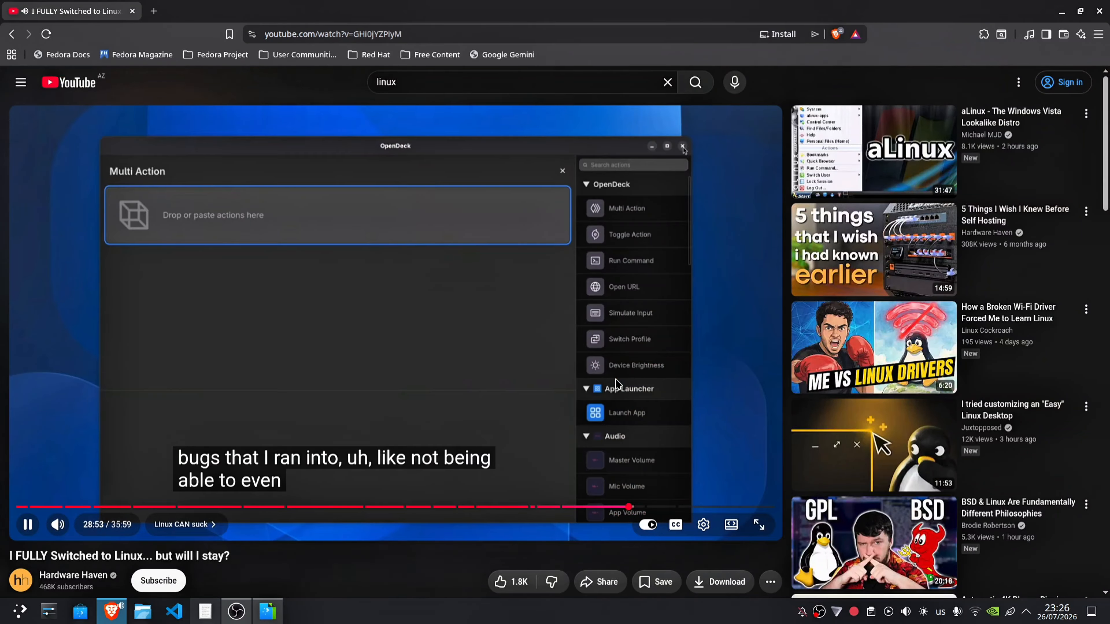
click(616, 380)
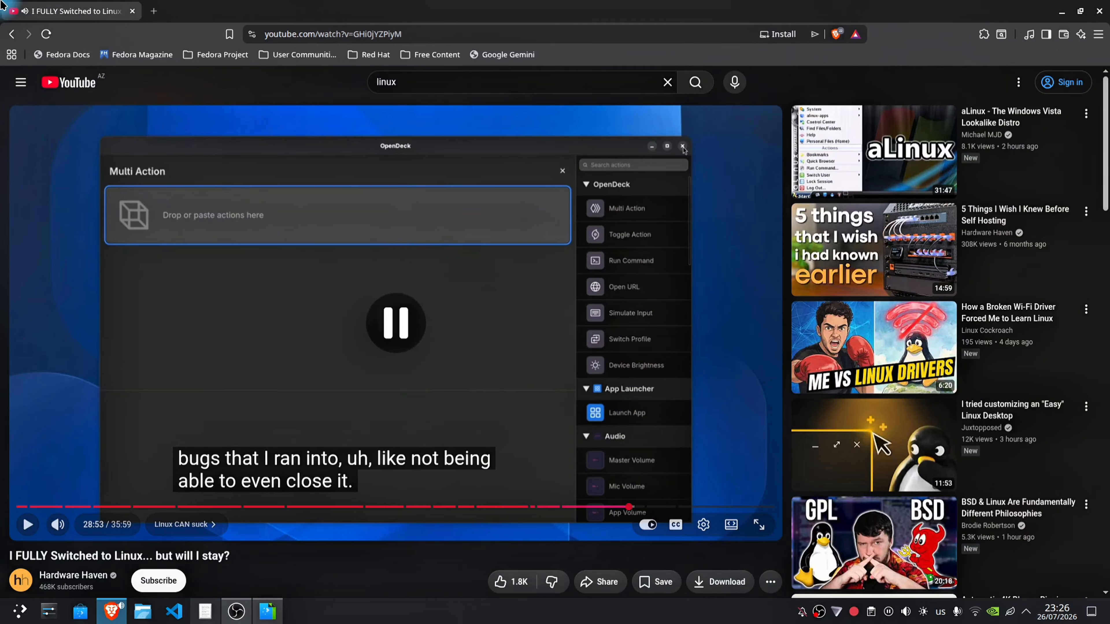
Step: Return from the desktop overview to the Brave window and close the browser
mouse_move(2, 3)
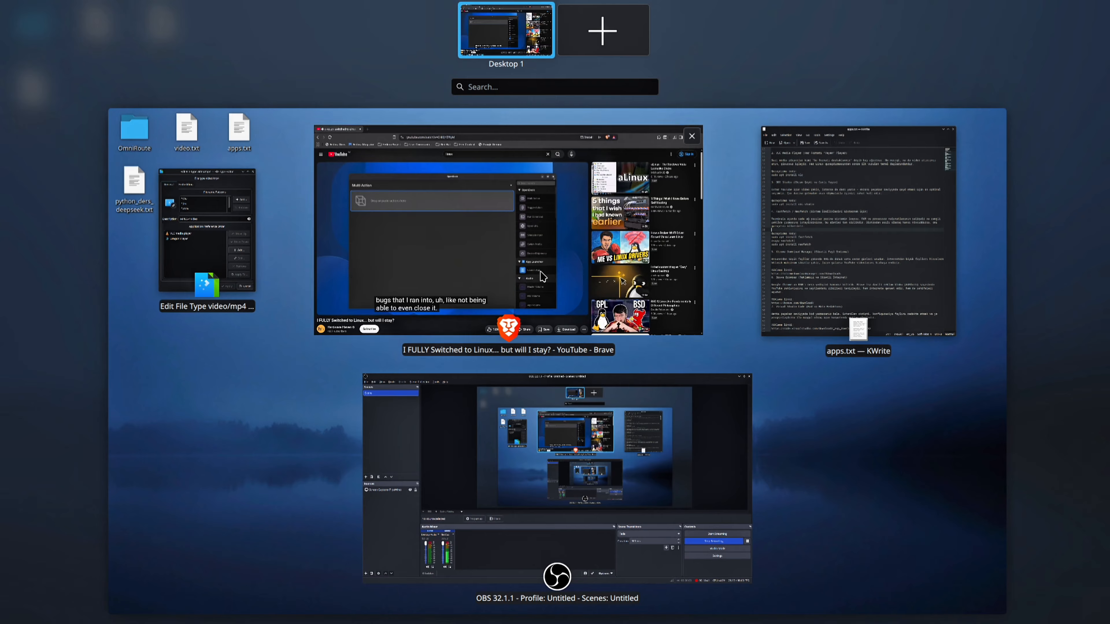
click(542, 277)
click(1098, 9)
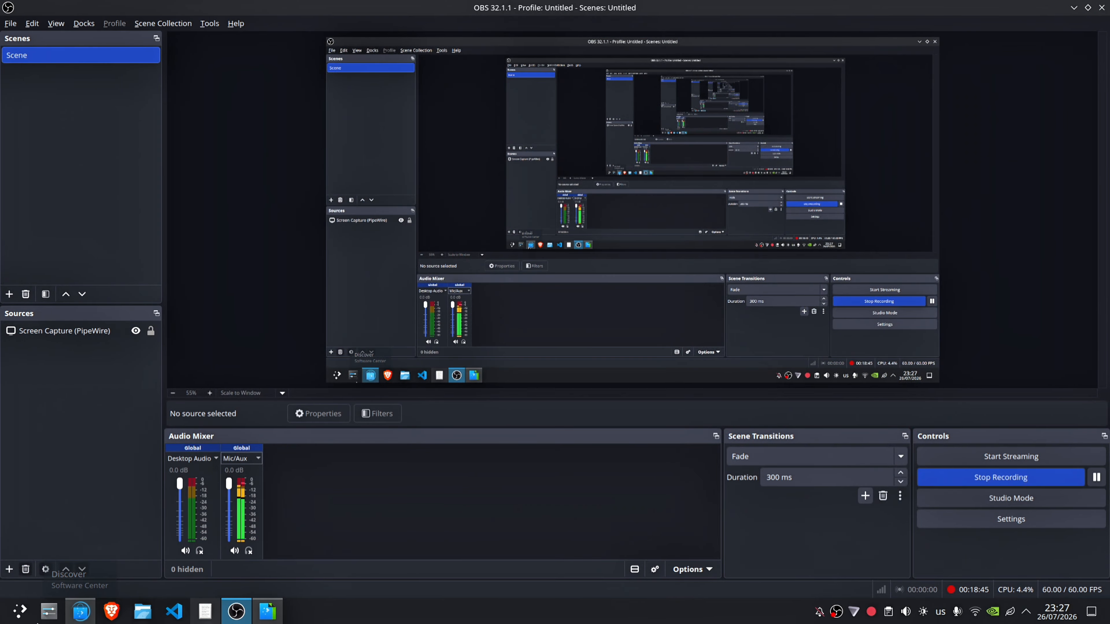
Step: Open the Discover software center and search for "tlp"
click(81, 611)
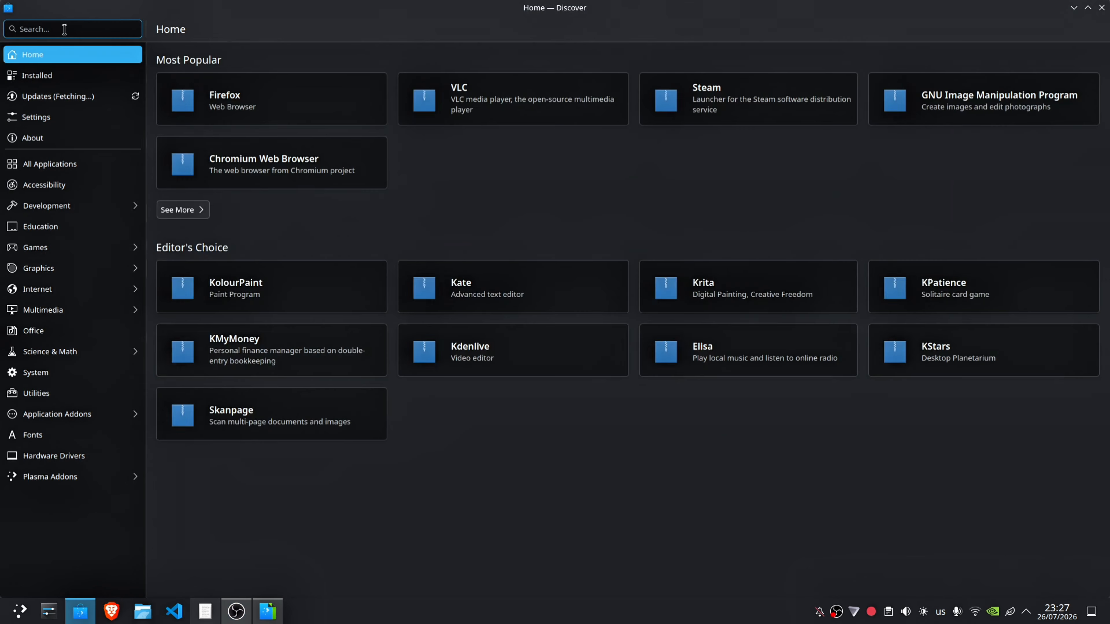
text(tpl)
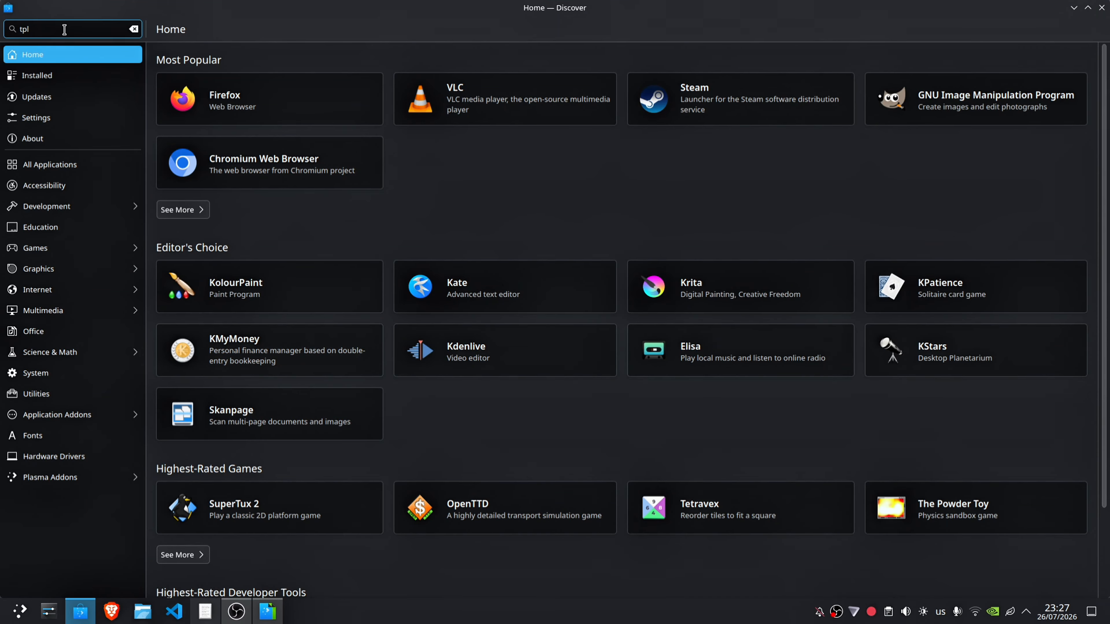
key(Return)
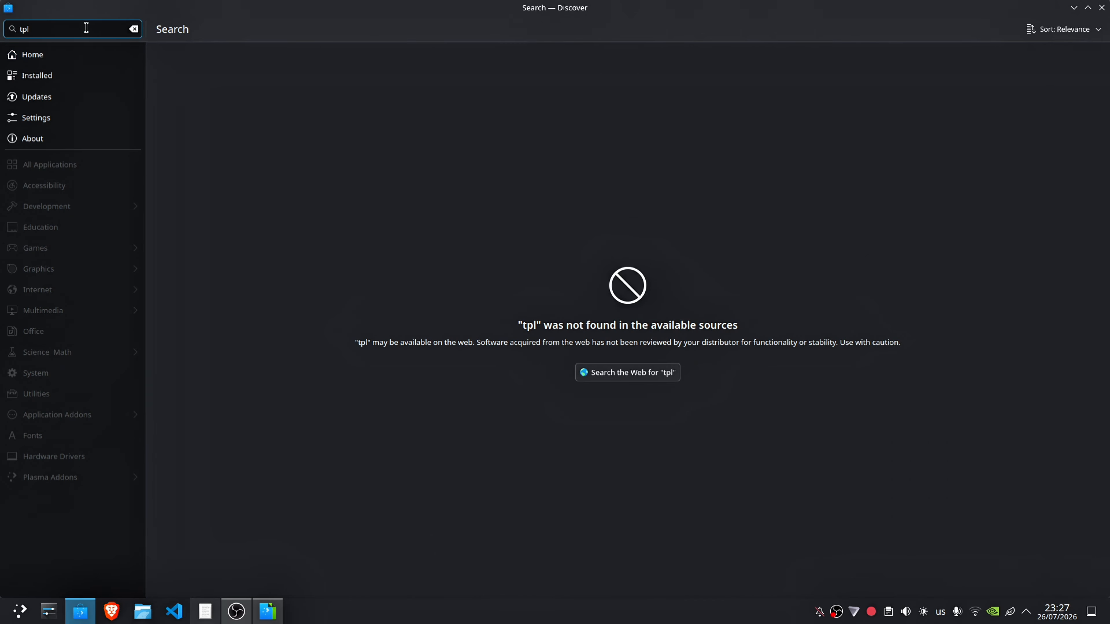
key(BackSpace)
key(BackSpace)
text(lp)
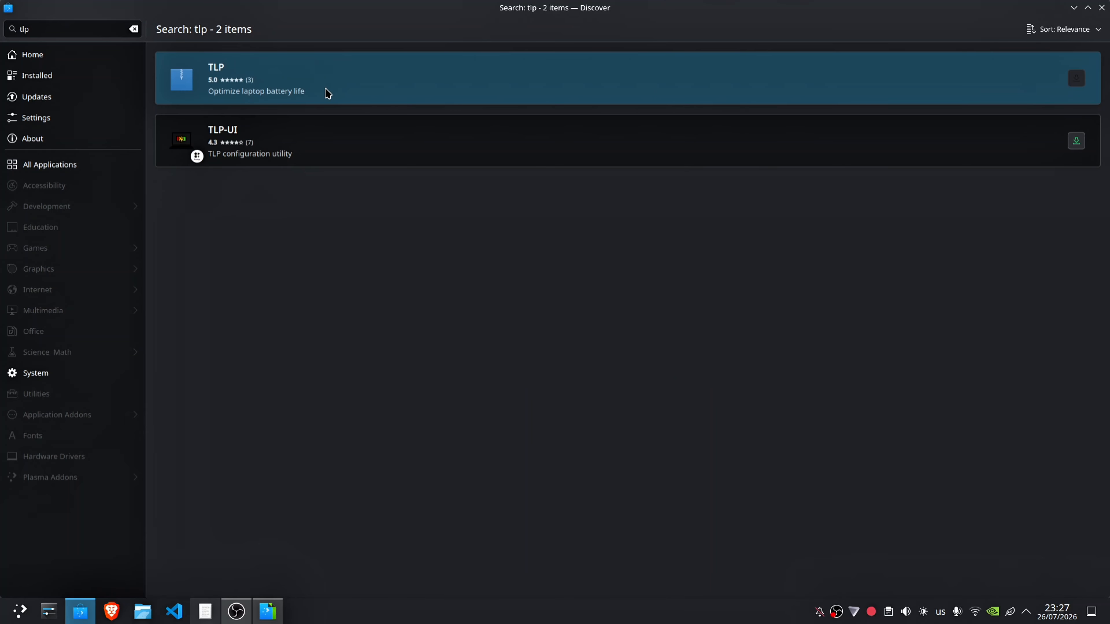
Step: Install TLP-UI from Flathub and try to launch it
click(432, 159)
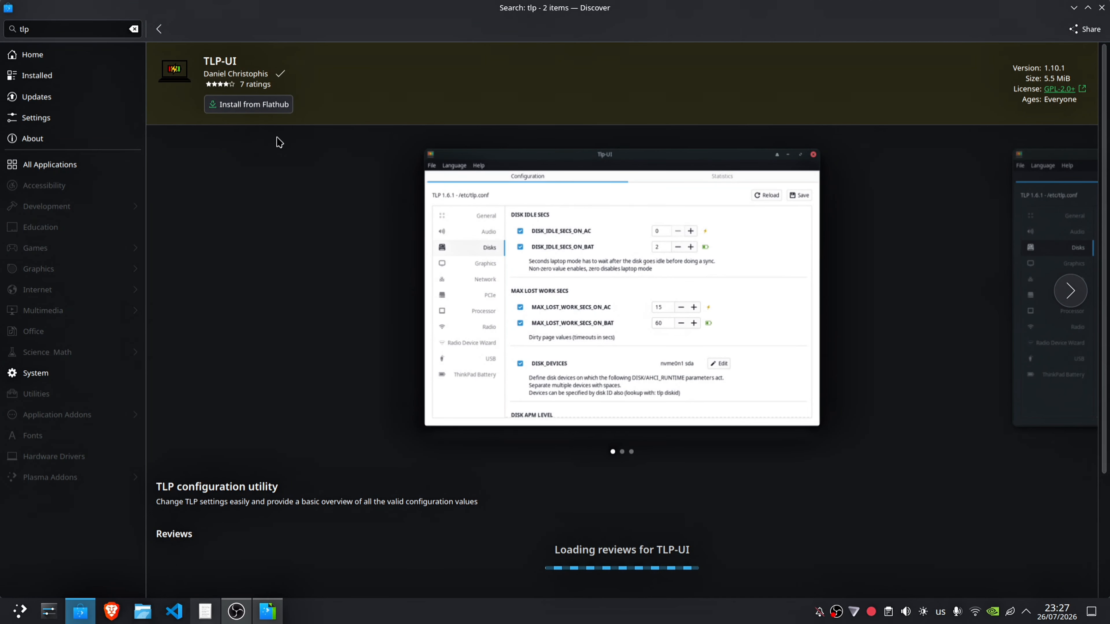
click(267, 105)
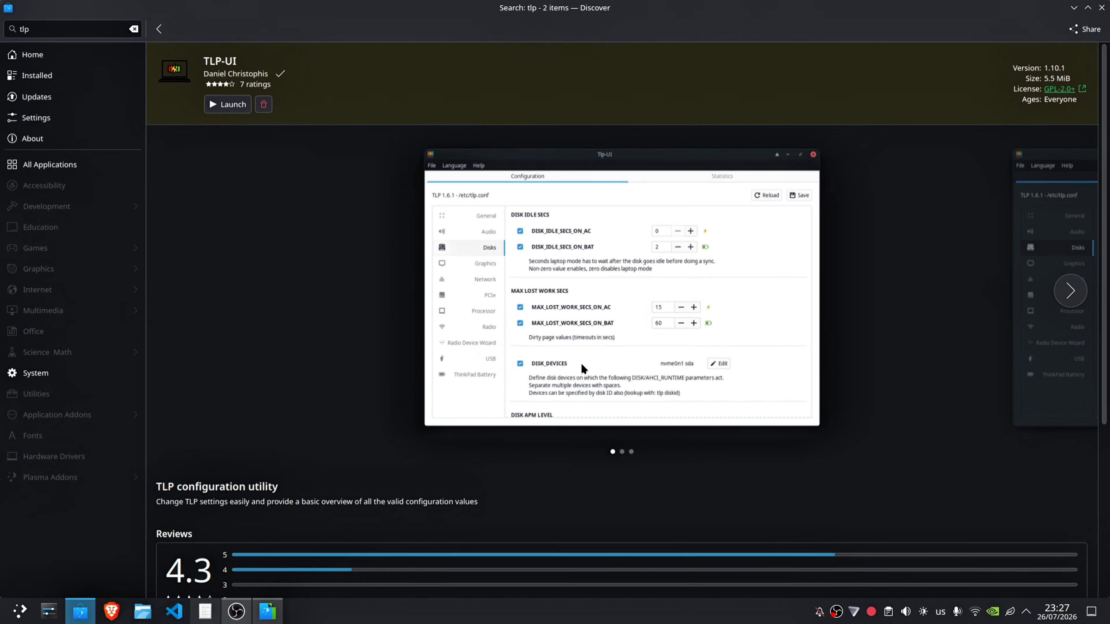
click(210, 107)
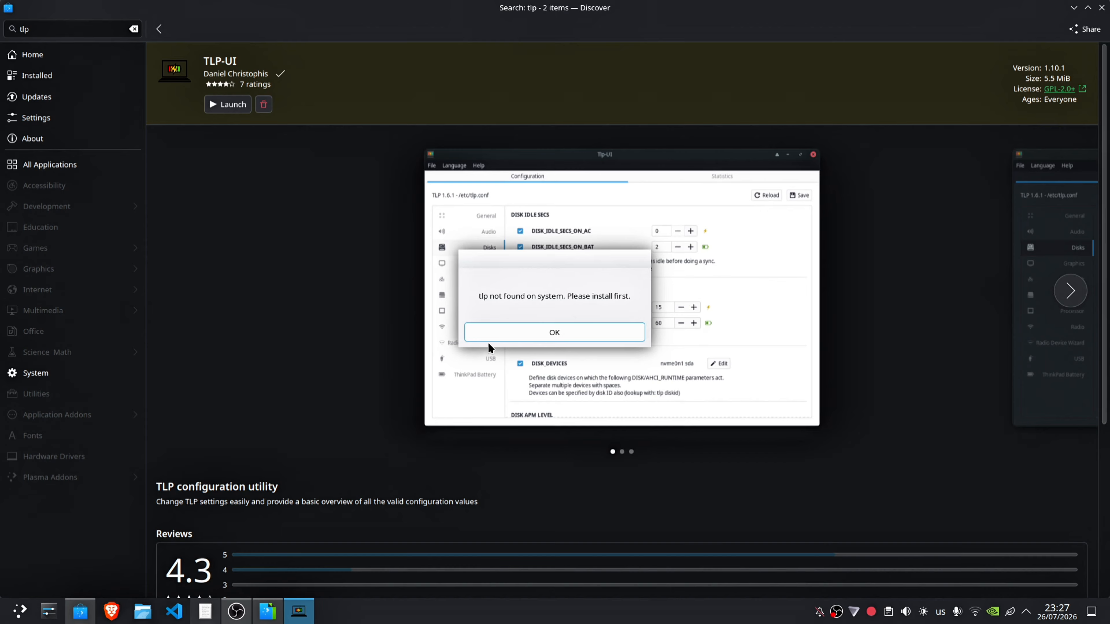
click(490, 337)
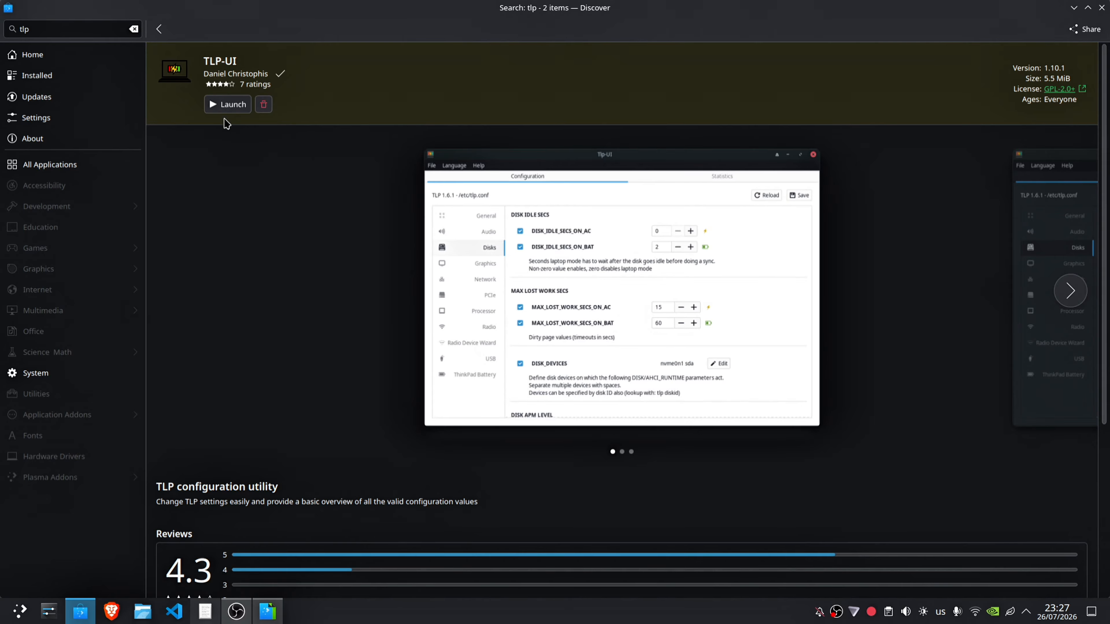
click(227, 108)
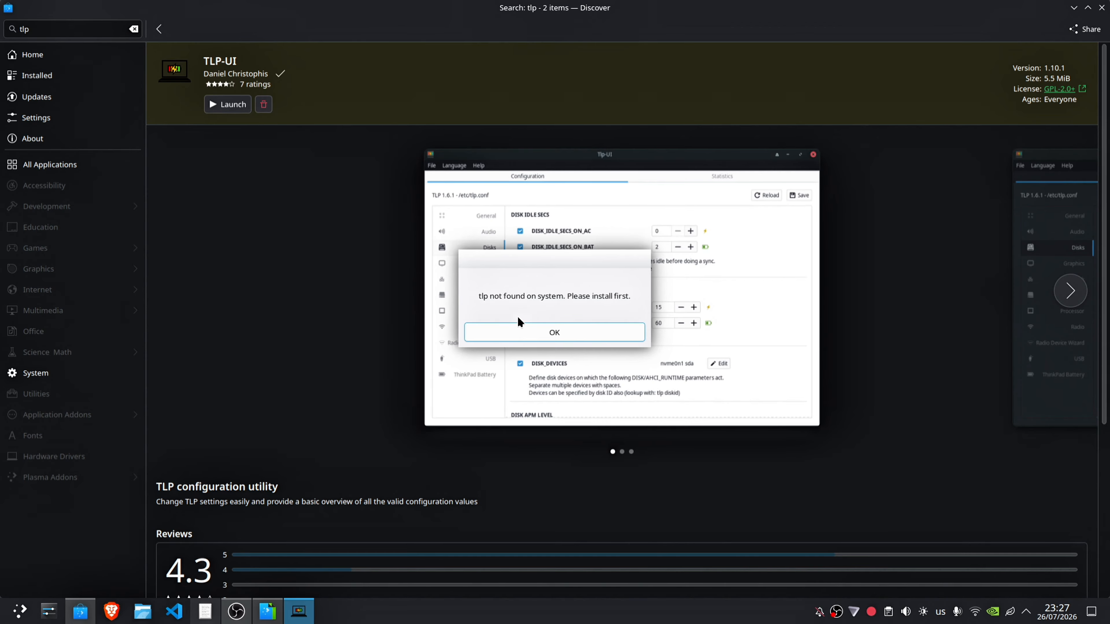
click(504, 334)
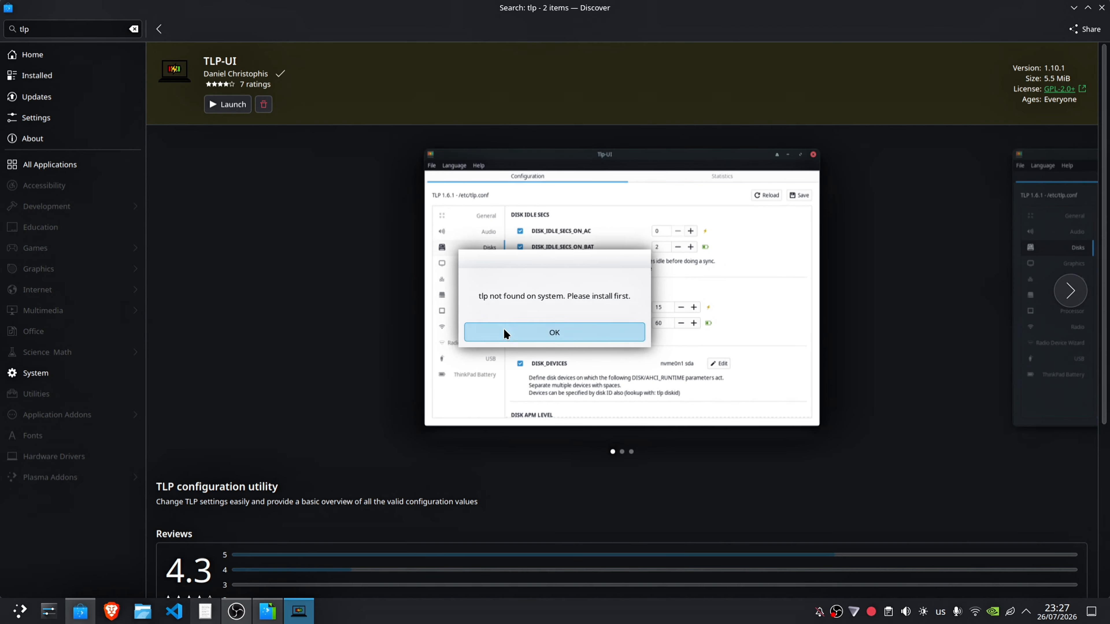
Step: Look through the TLP-UI page's description, reviews, permissions and enlarged screenshot
scroll(247, 519, down, 3)
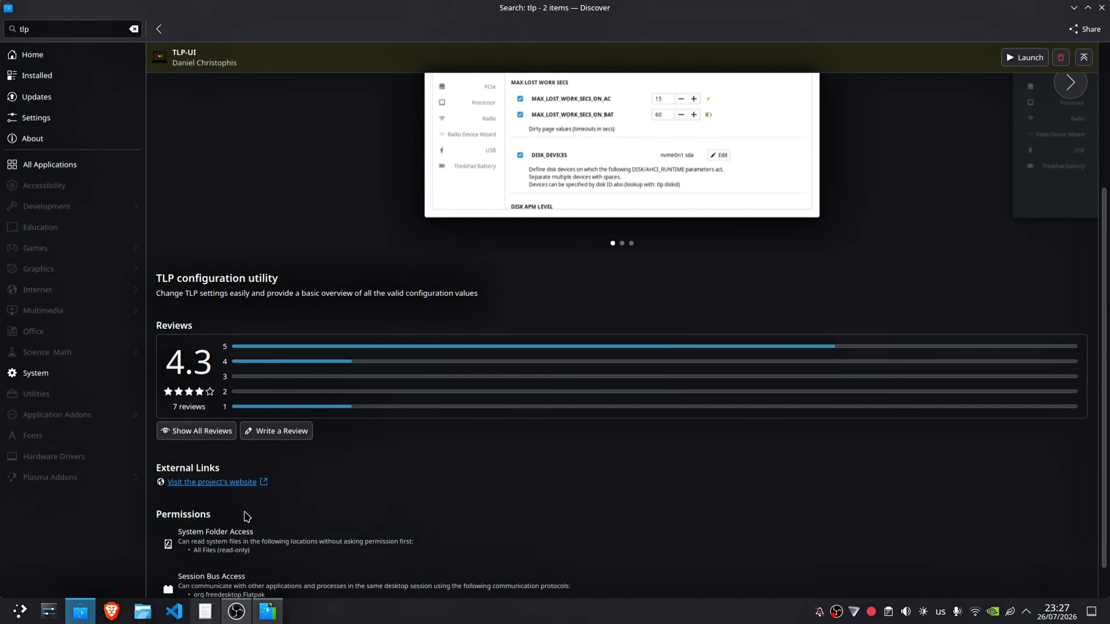
scroll(271, 520, down, 2)
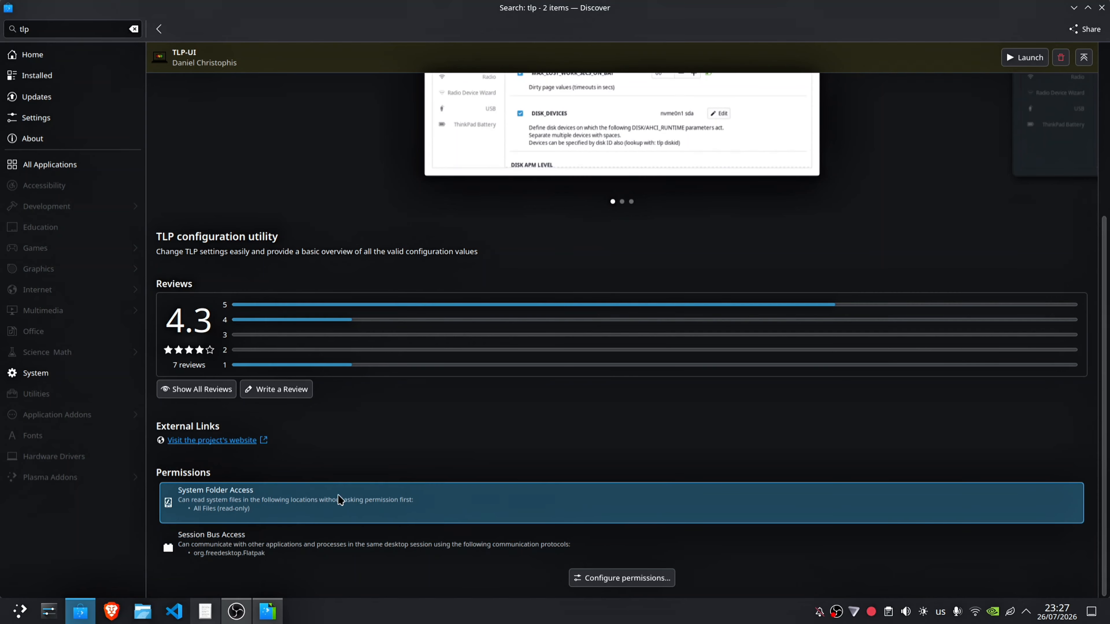
scroll(340, 498, up, 5)
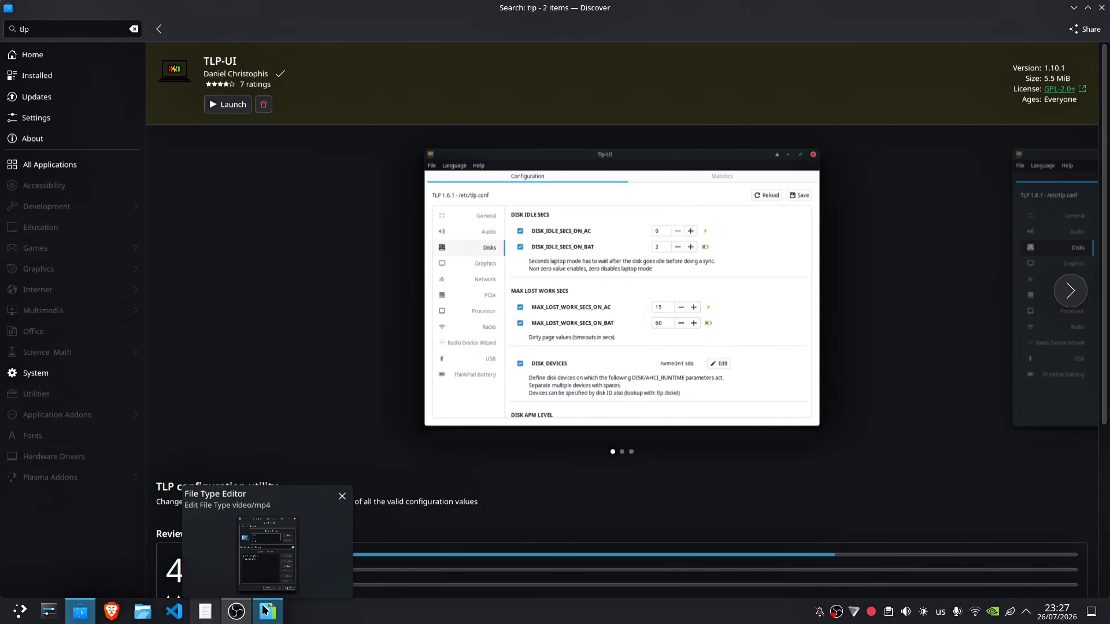
click(727, 347)
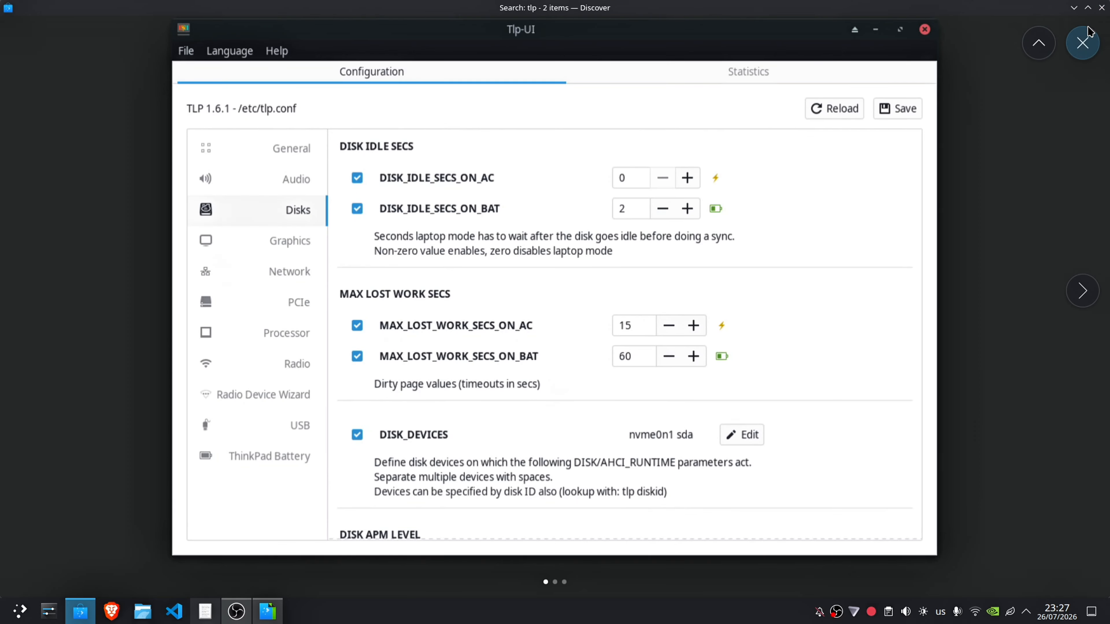
key(Escape)
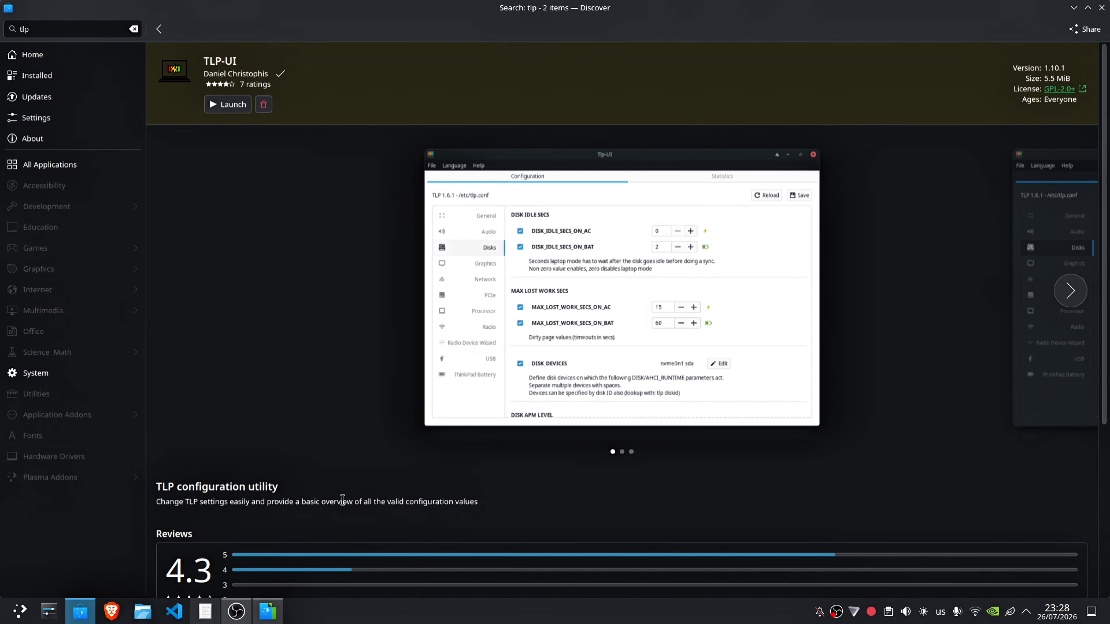
click(237, 612)
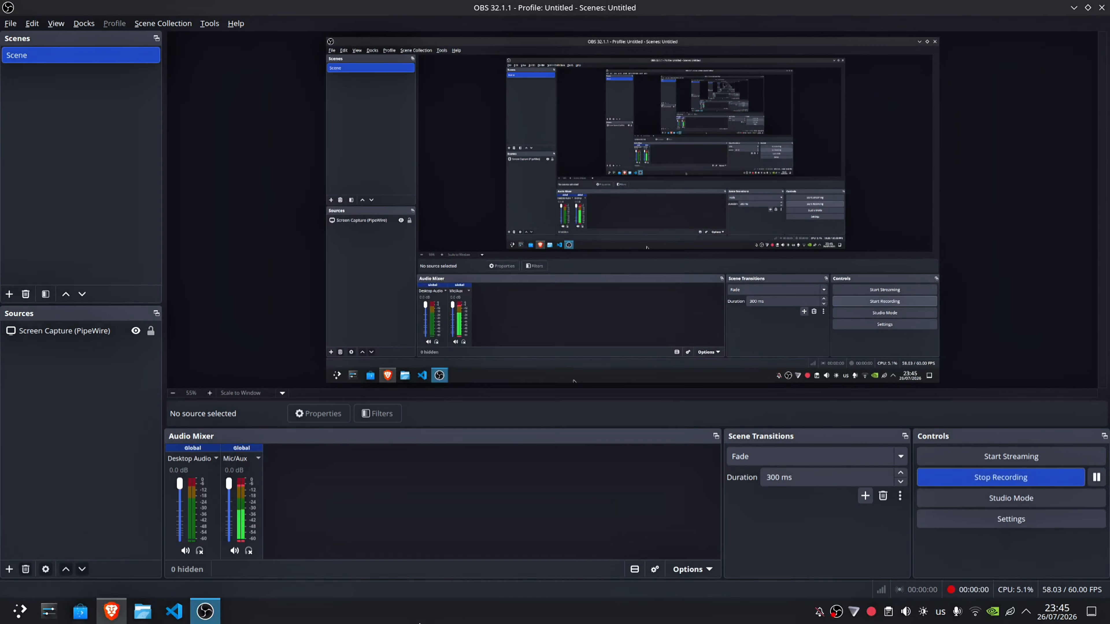
Step: Switch to Brave and open the Linux installer release for version 8.0.29 BETA from the Xtreme Download Manager downloads table
click(202, 612)
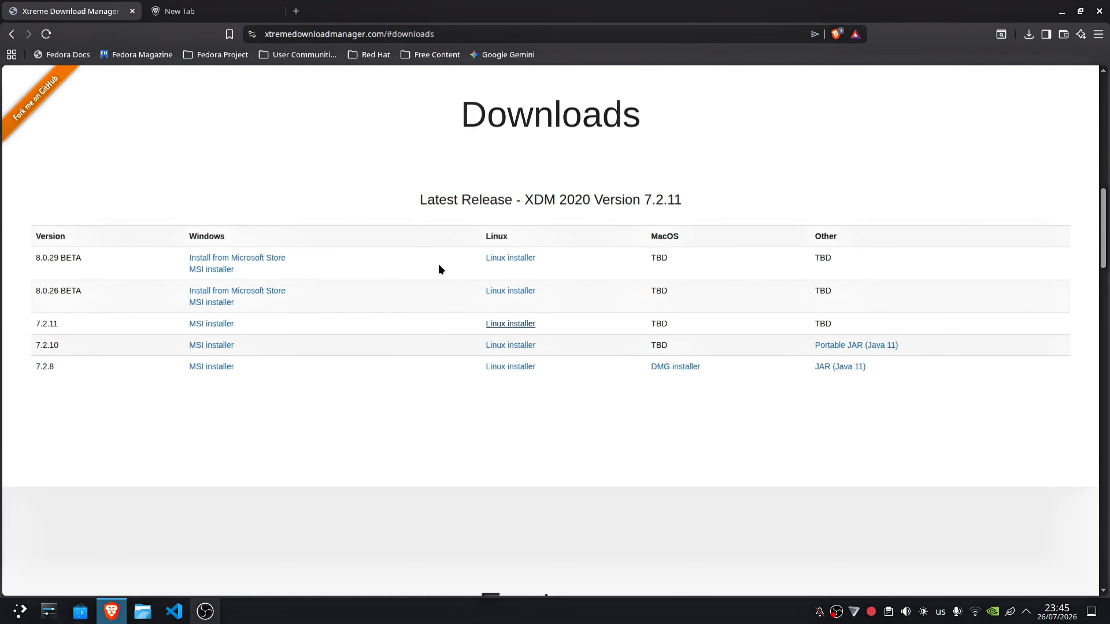
drag(118, 258, 29, 255)
click(20, 250)
click(41, 260)
click(106, 263)
click(29, 255)
click(512, 259)
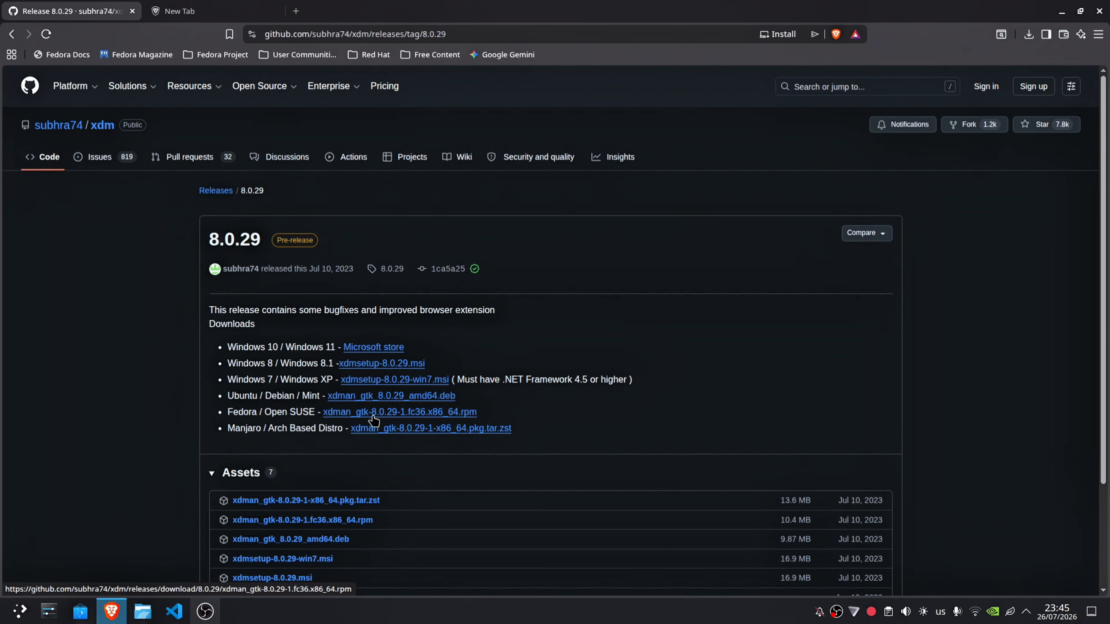
Step: Download the Fedora / Open SUSE package xdman_gtk-8.0.29-1.fc36.x86_64.rpm and save it in the Downloads folder
drag(226, 396, 311, 396)
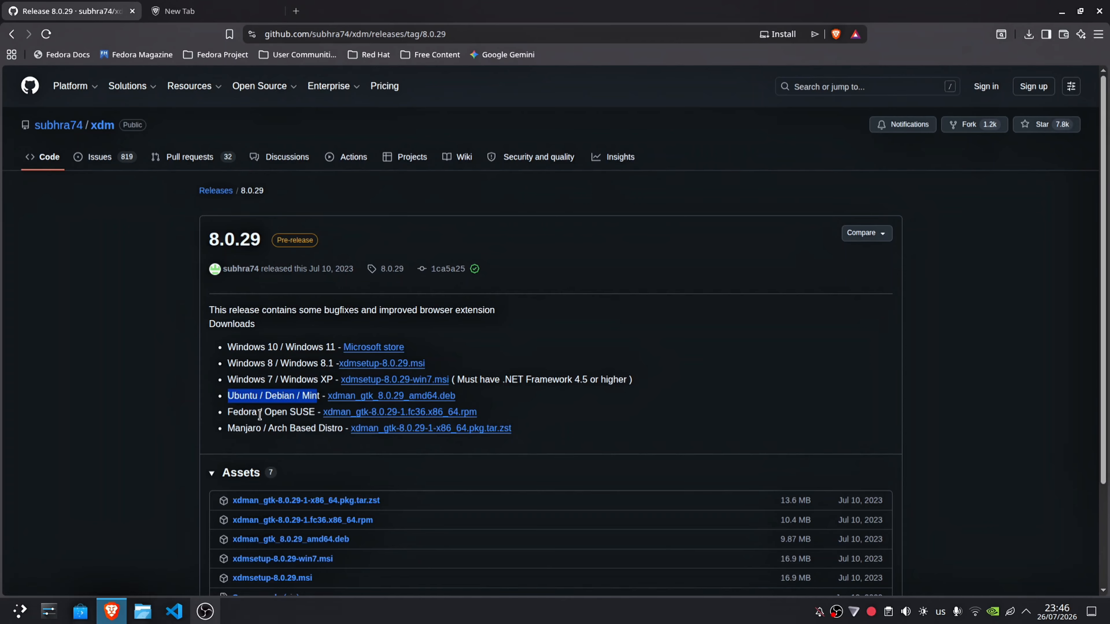
drag(228, 413, 313, 414)
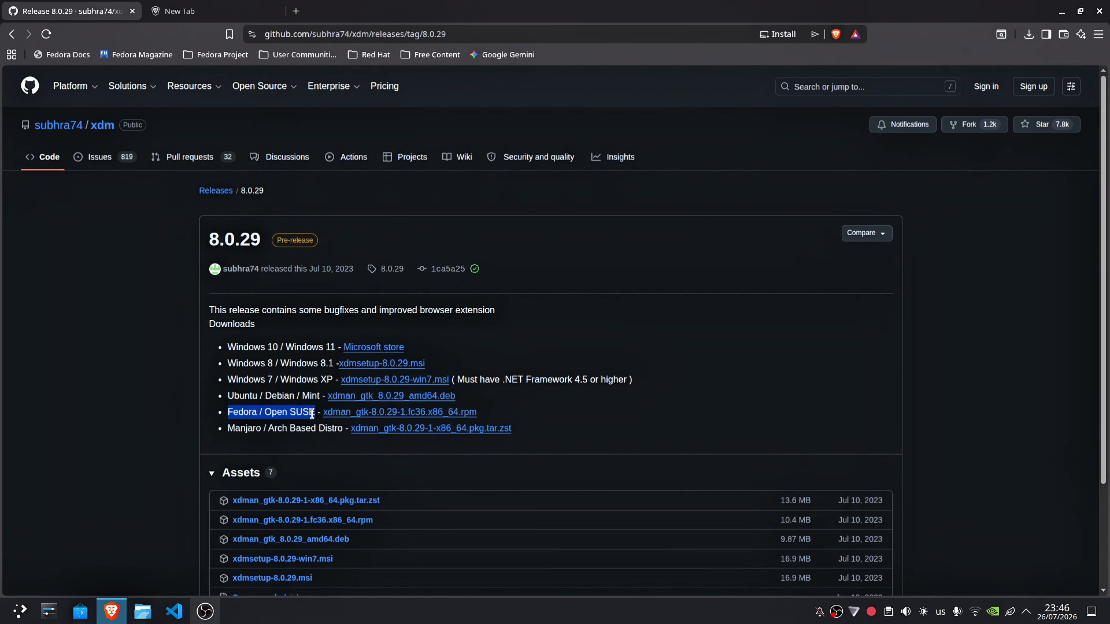
click(380, 416)
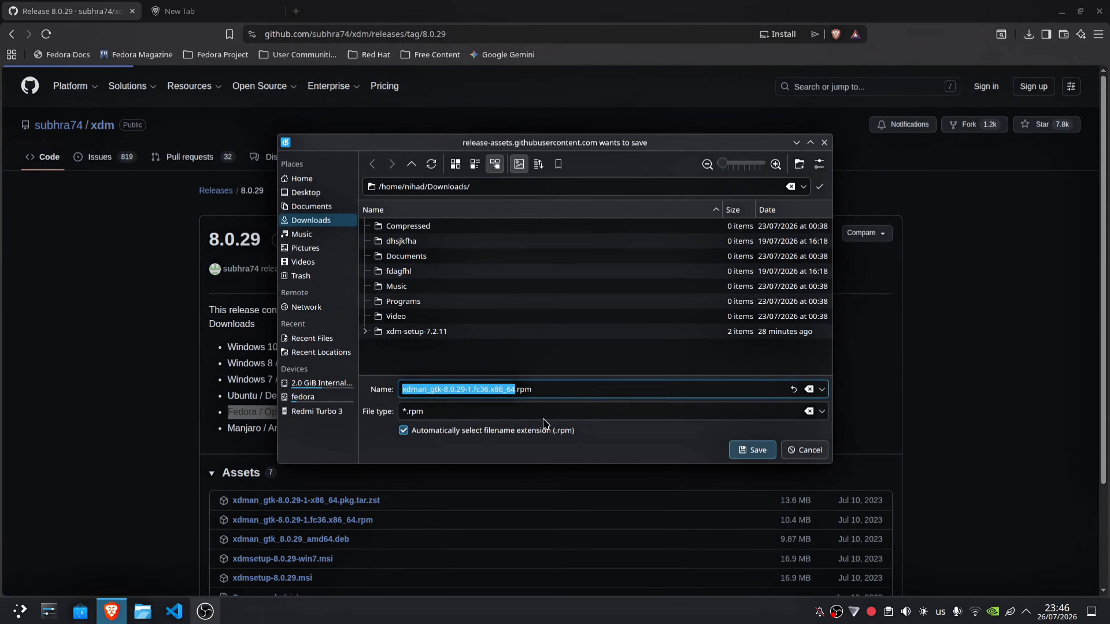
click(743, 452)
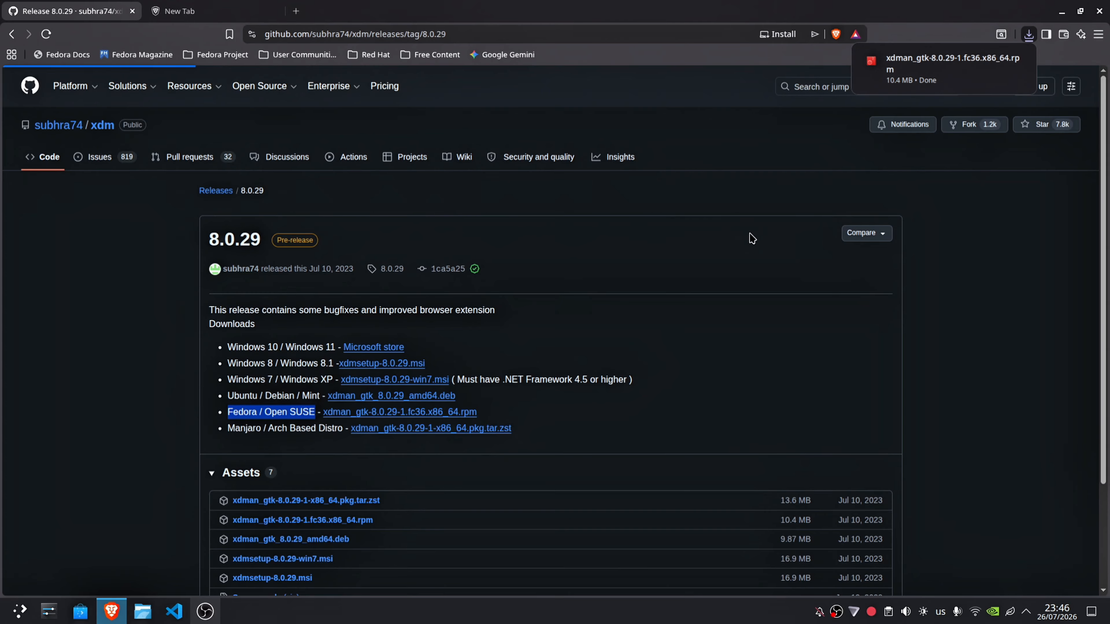
click(715, 157)
Step: Open a Konsole terminal, change to the Downloads directory and list its contents
key(ctrl+alt+t)
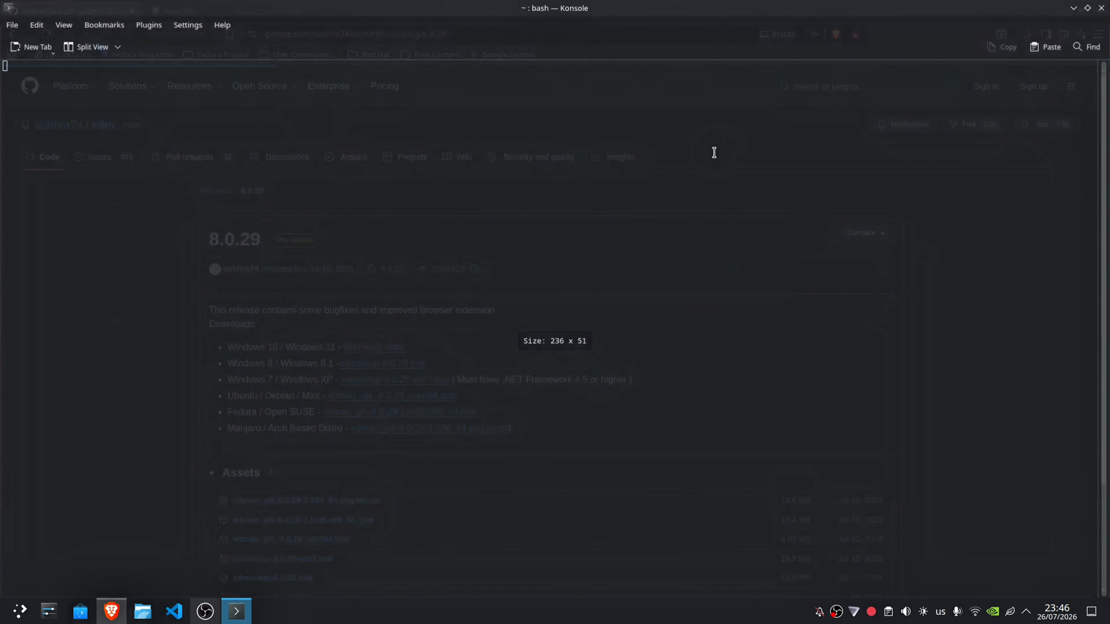
text(cd D)
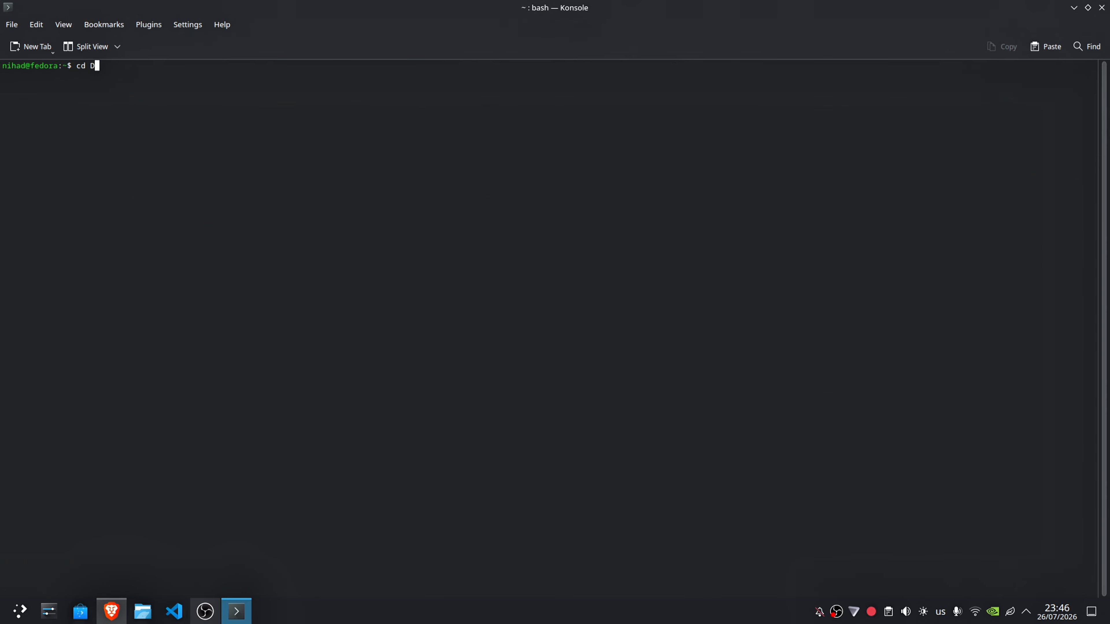
text(ownloads)
key(Return)
text(l)
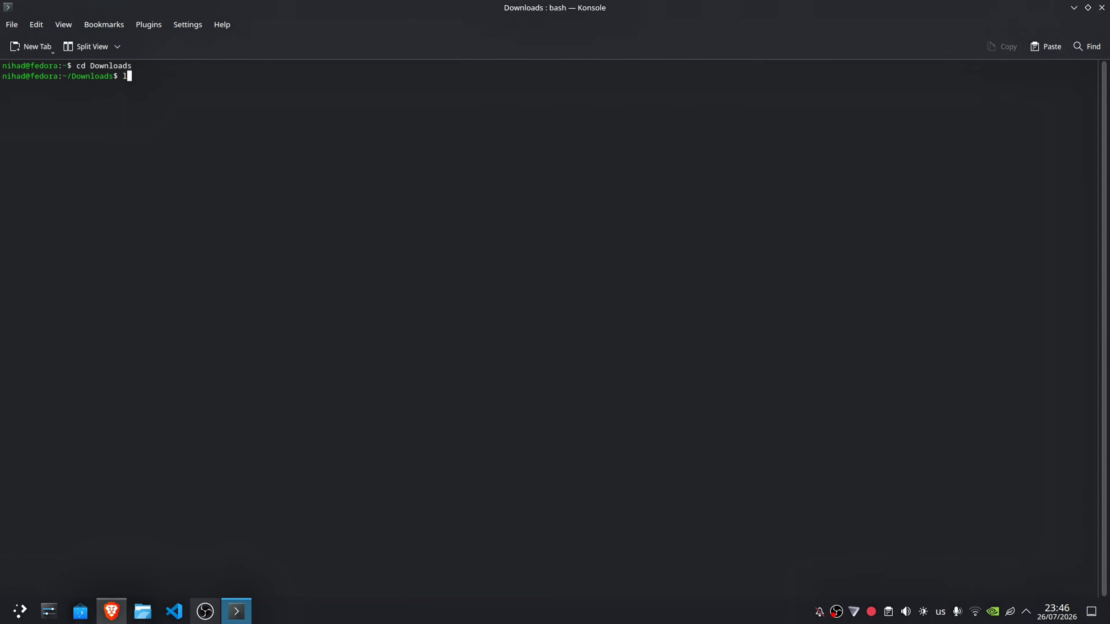
text(s)
key(Return)
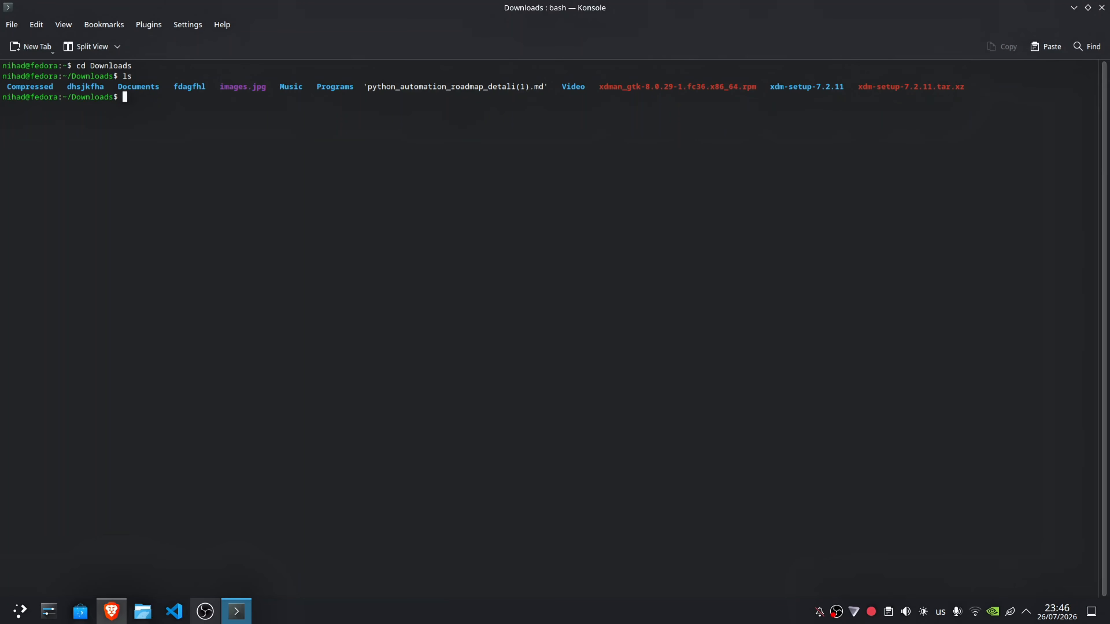
Step: Make xdman_gtk-8.0.29-1.fc36.x86_64.rpm executable for all users with chmod a+x
text(chmo)
key(Tab)
key(Tab)
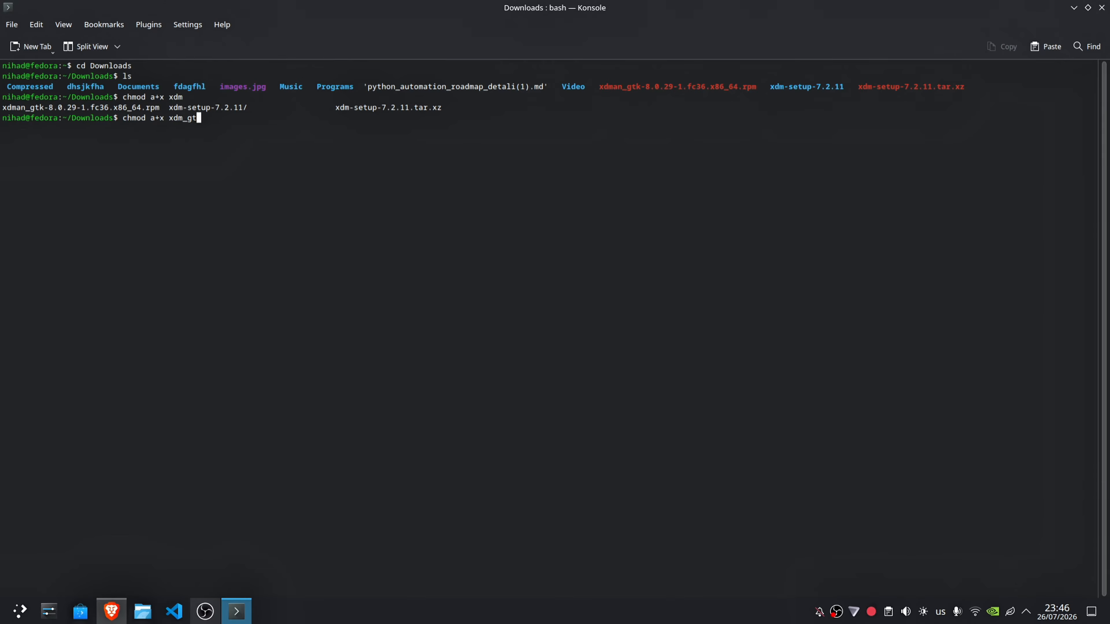
key(BackSpace)
key(BackSpace)
key(BackSpace)
key(BackSpace)
key(BackSpace)
drag(1, 111, 153, 109)
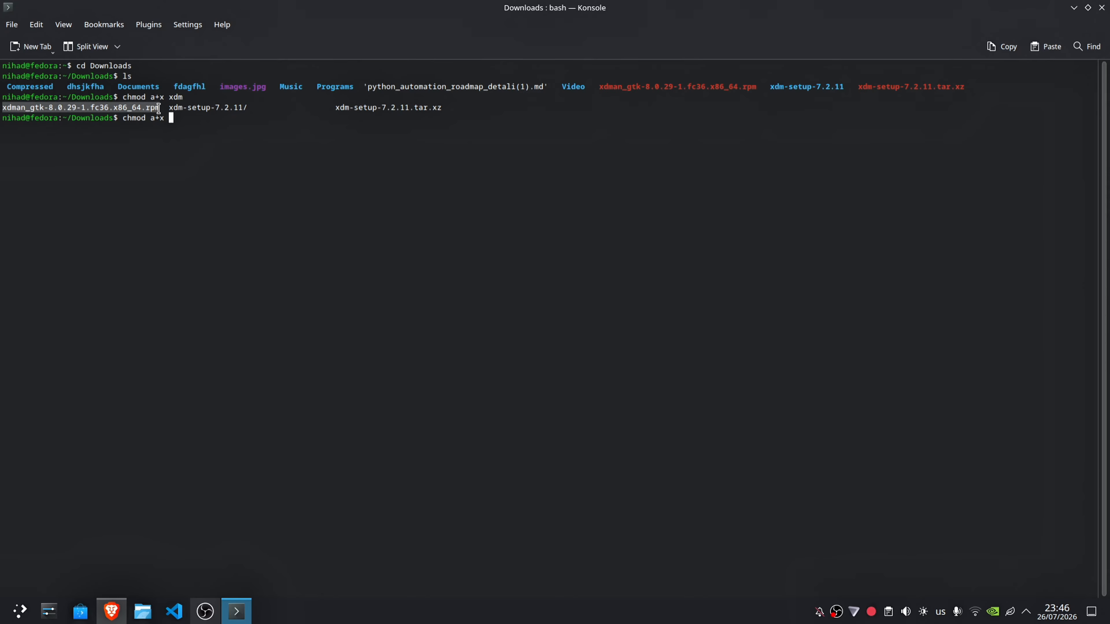
middle_click(158, 109)
click(348, 150)
key(Return)
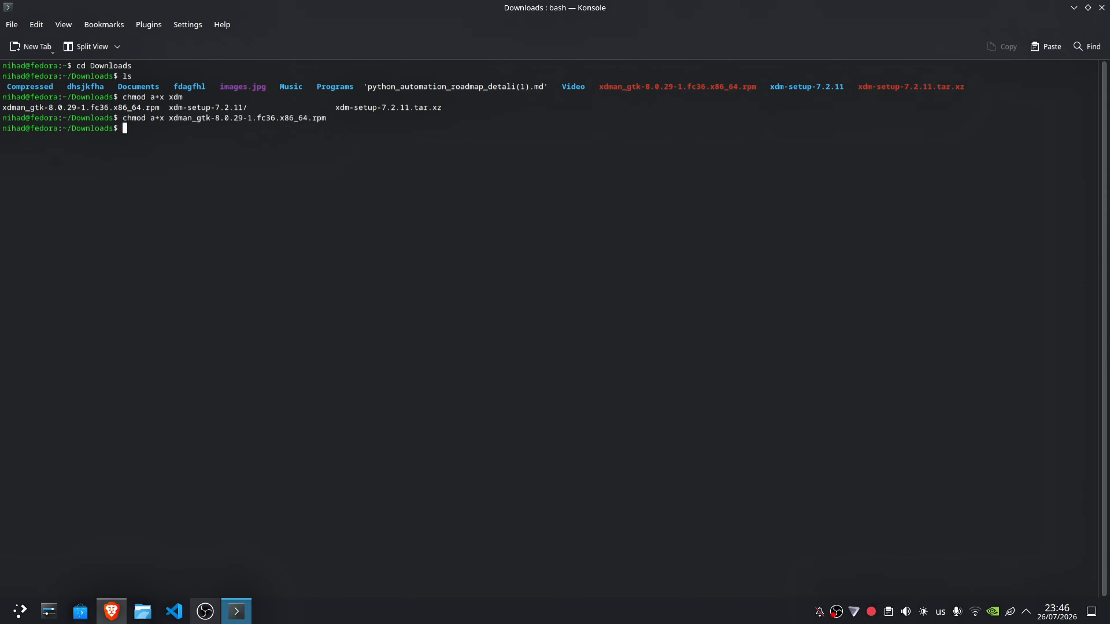
Step: Install ./xdman_gtk-8.0.29-1.fc36.x86_64.rpm with sudo dnf install and confirm the transaction with y
text(sudo)
key(BackSpace)
key(BackSpace)
key(BackSpace)
text(nd)
key(BackSpace)
key(BackSpace)
text(dnf install)
drag(172, 118, 318, 117)
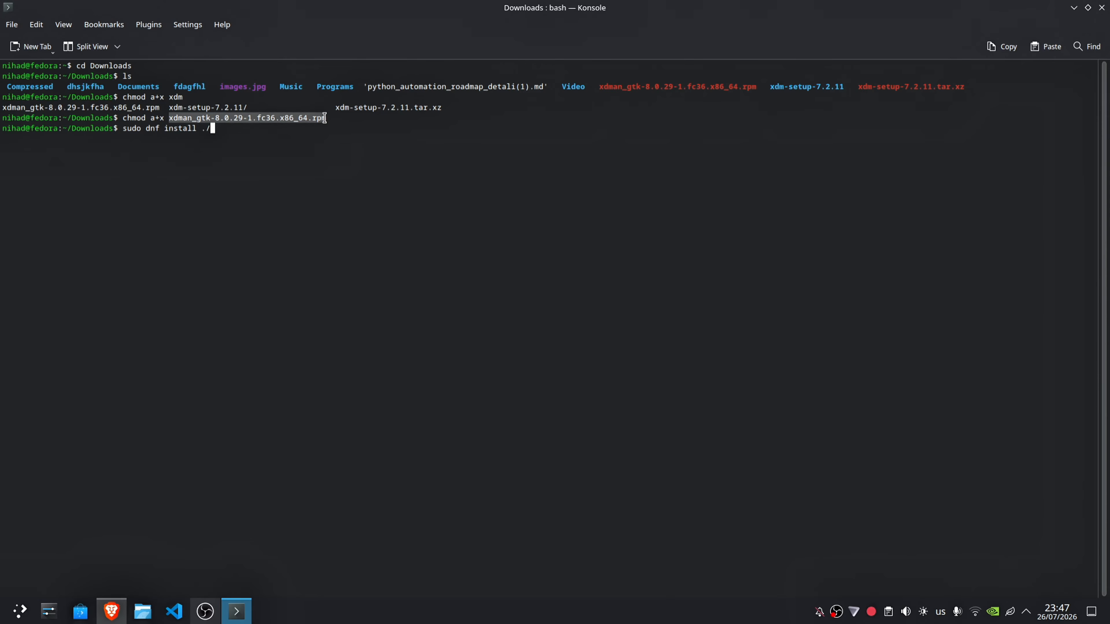
middle_click(313, 117)
click(318, 161)
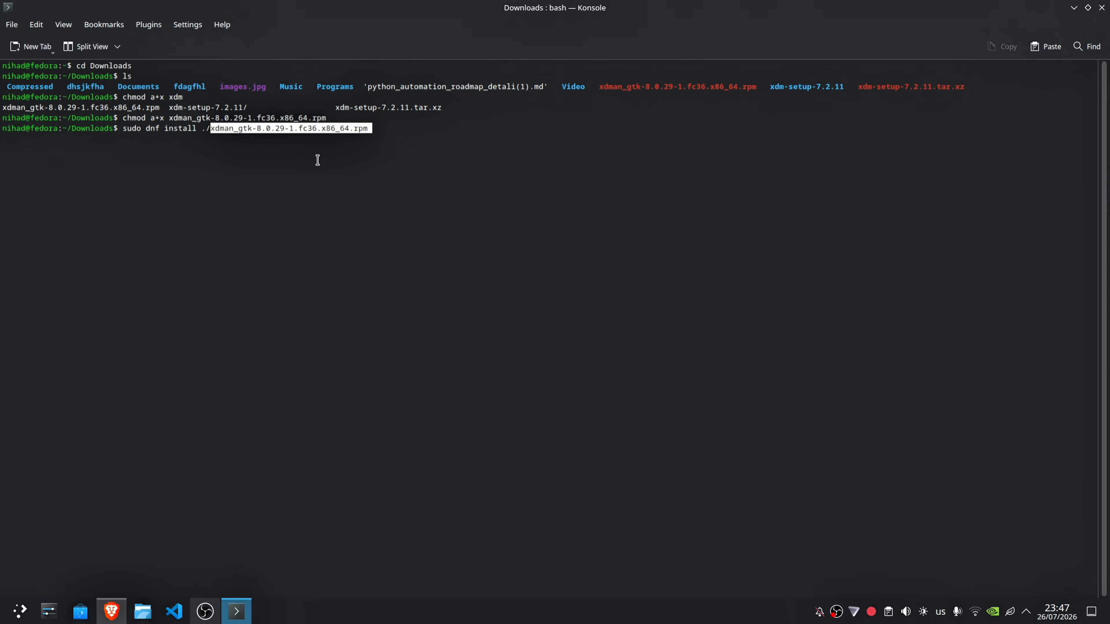
key(Return)
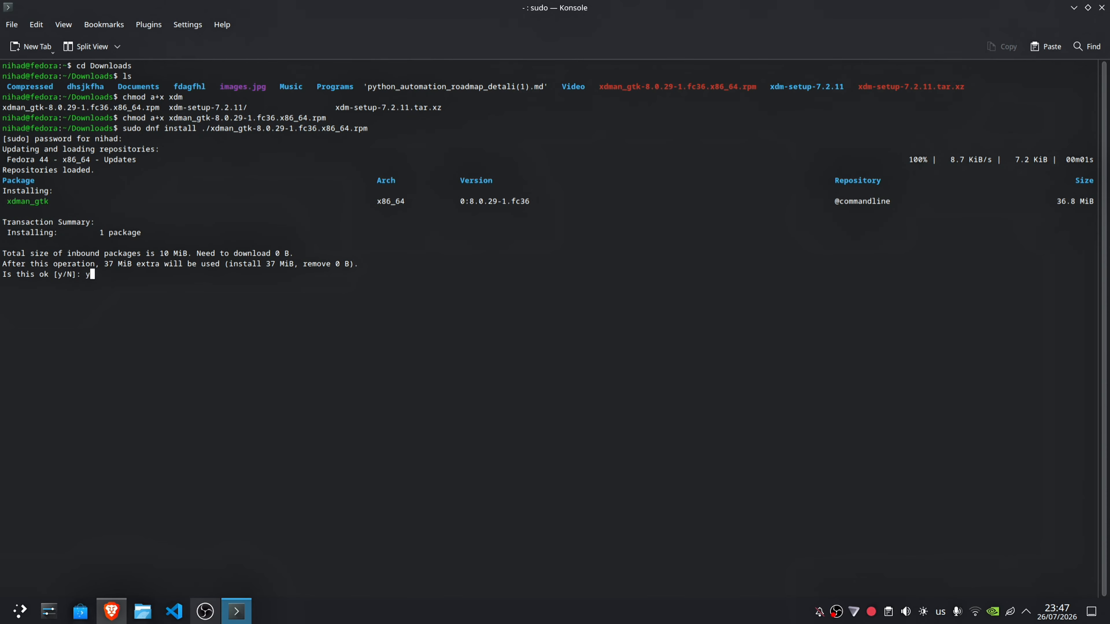
key(Return)
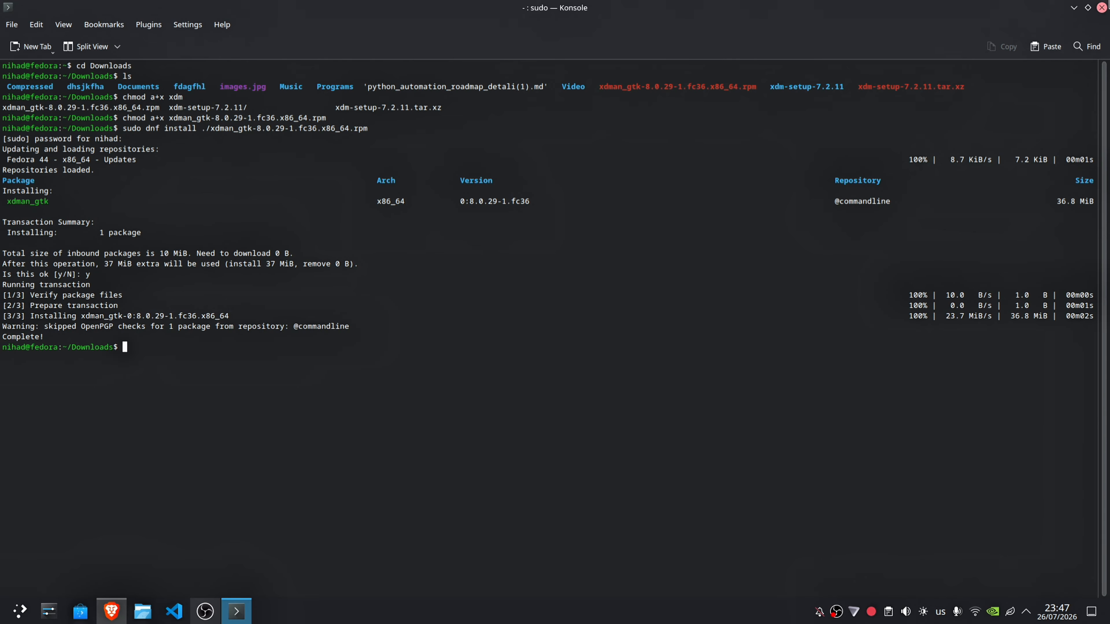
Step: Close the terminal and open chrome://extensions in Brave's New Tab page
click(1102, 8)
click(240, 13)
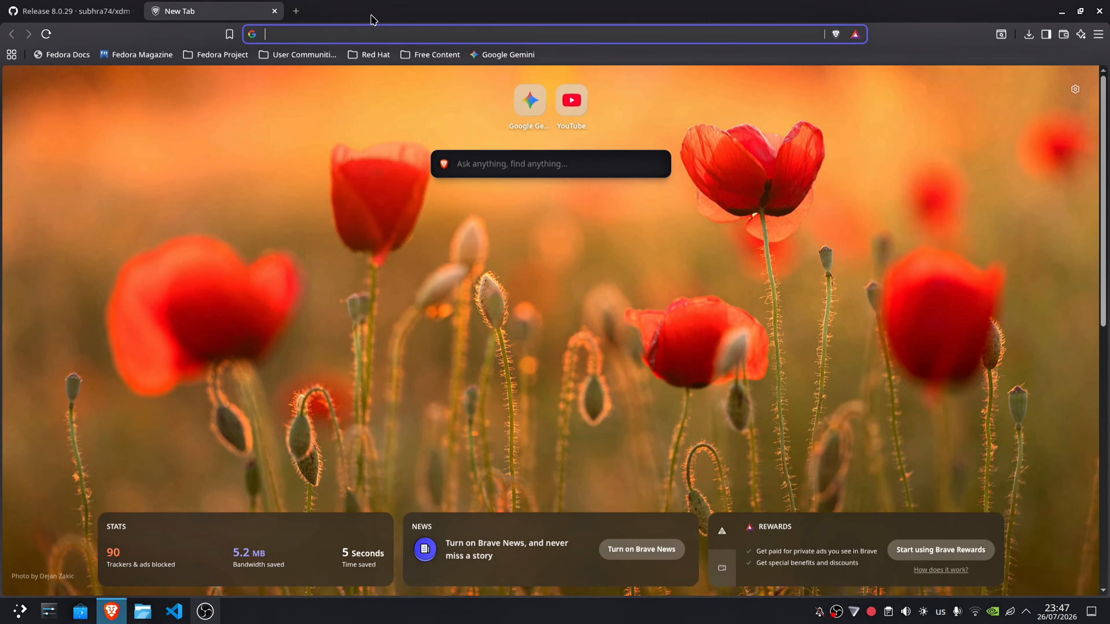
click(368, 40)
text(chr)
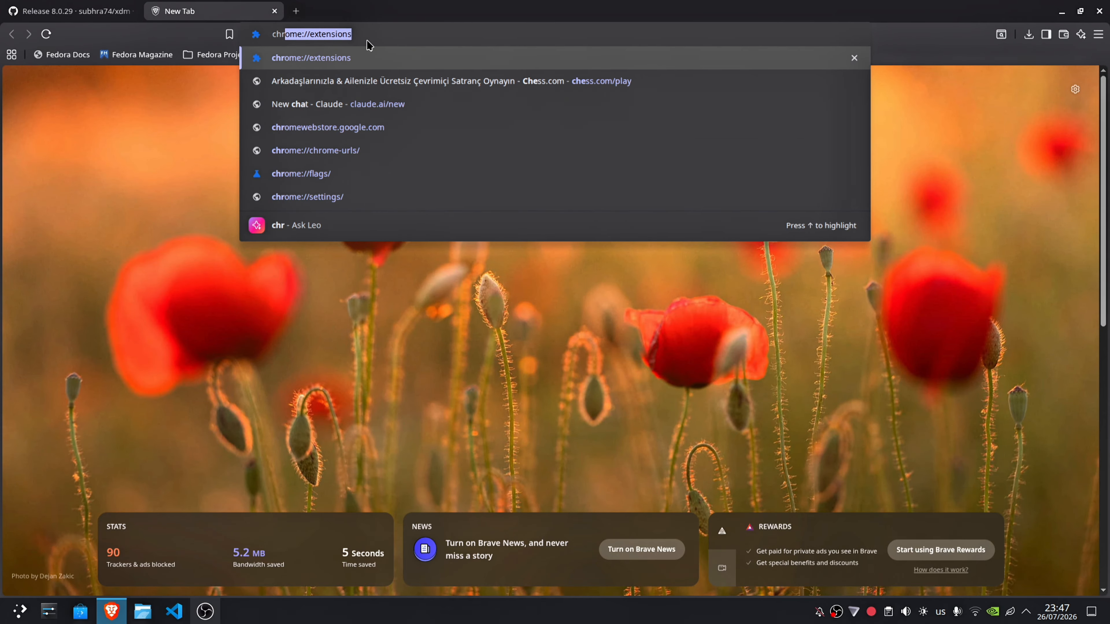
key(Return)
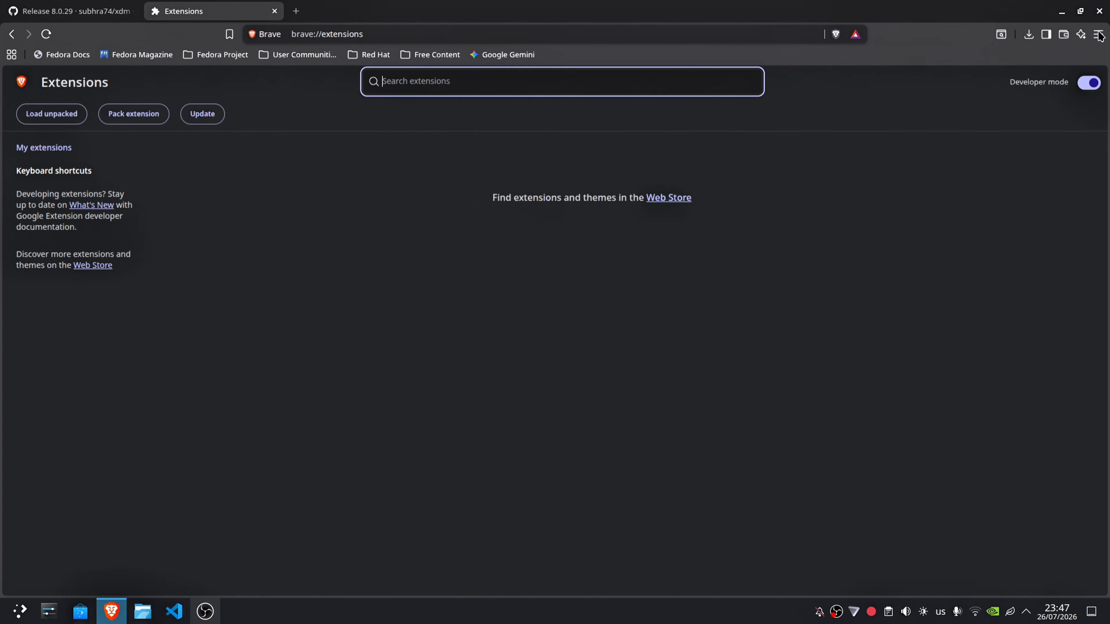
Step: Load the unpacked extension from the /opt/xdman/chrome-extension folder
click(61, 120)
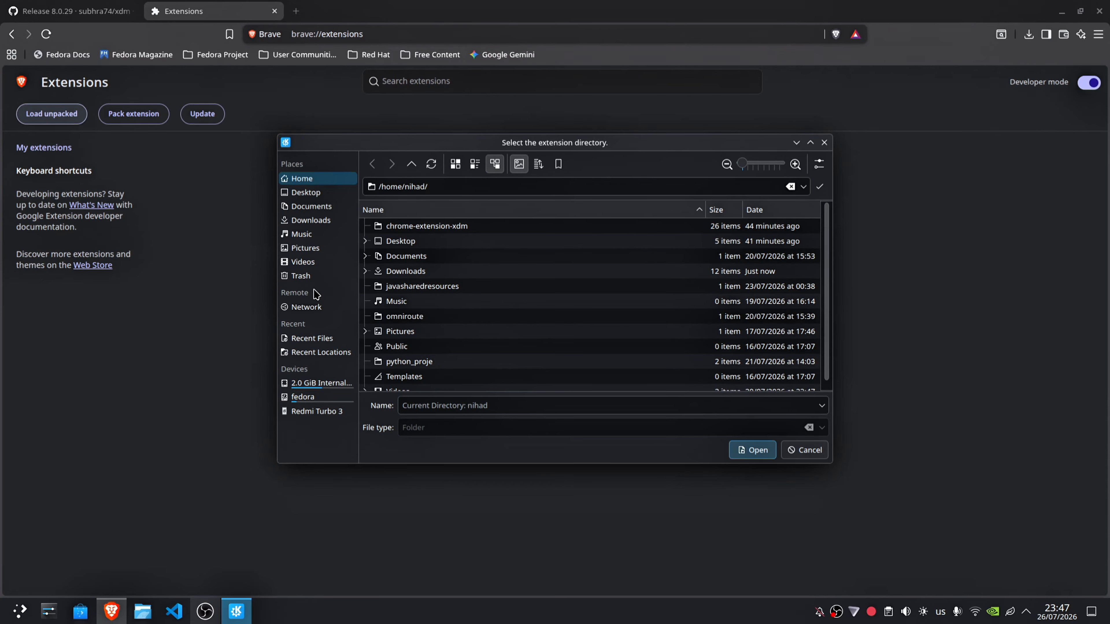
click(303, 397)
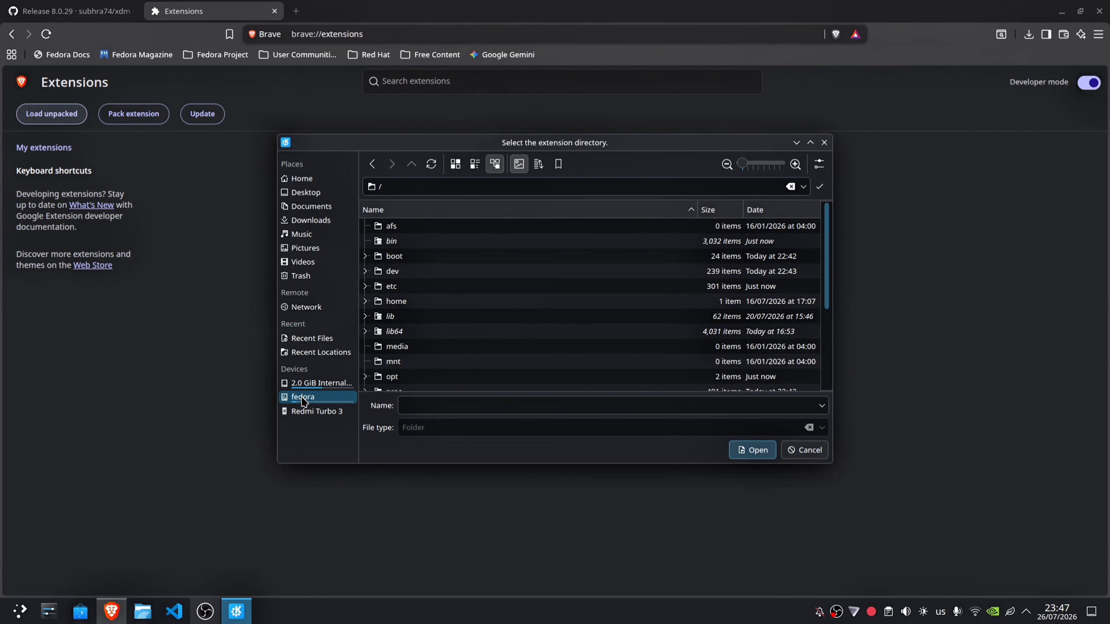
scroll(383, 306, down, 2)
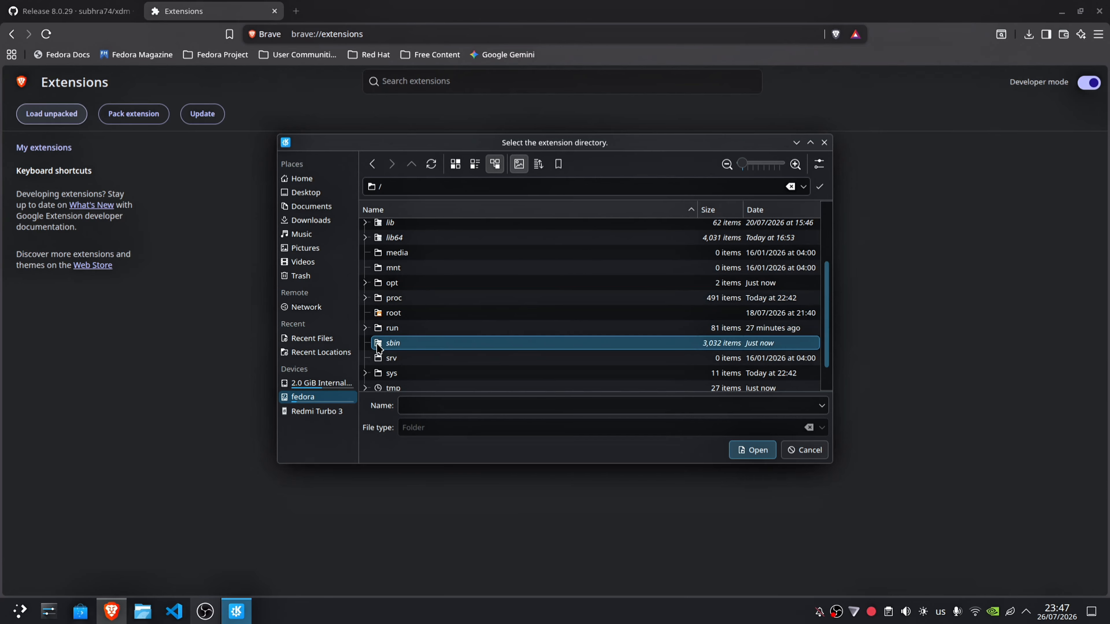
double_click(392, 283)
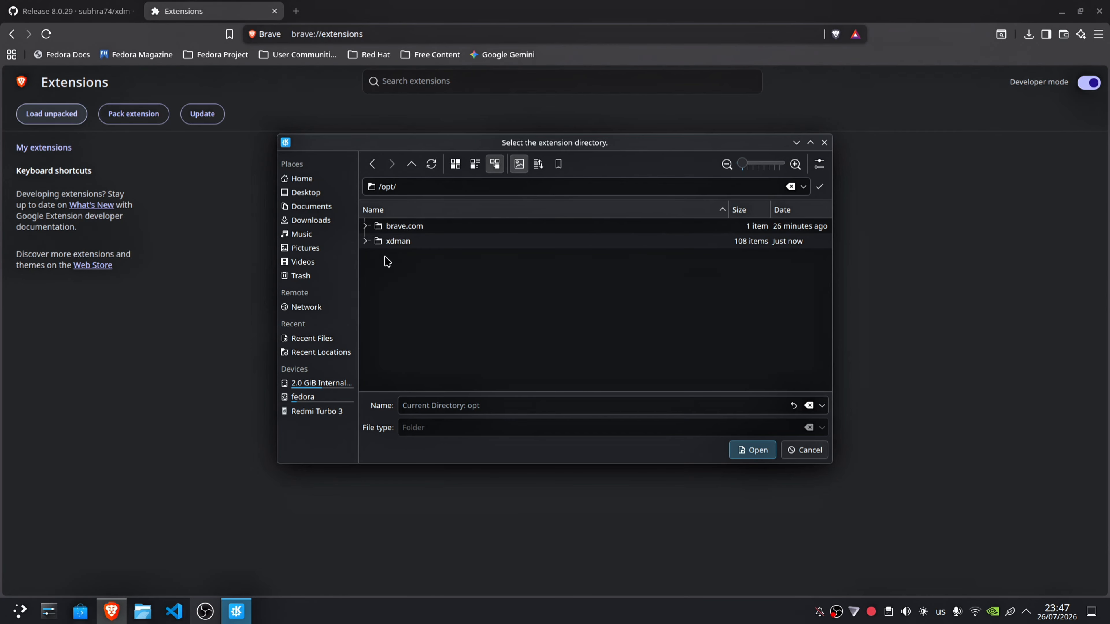
click(393, 246)
double_click(393, 245)
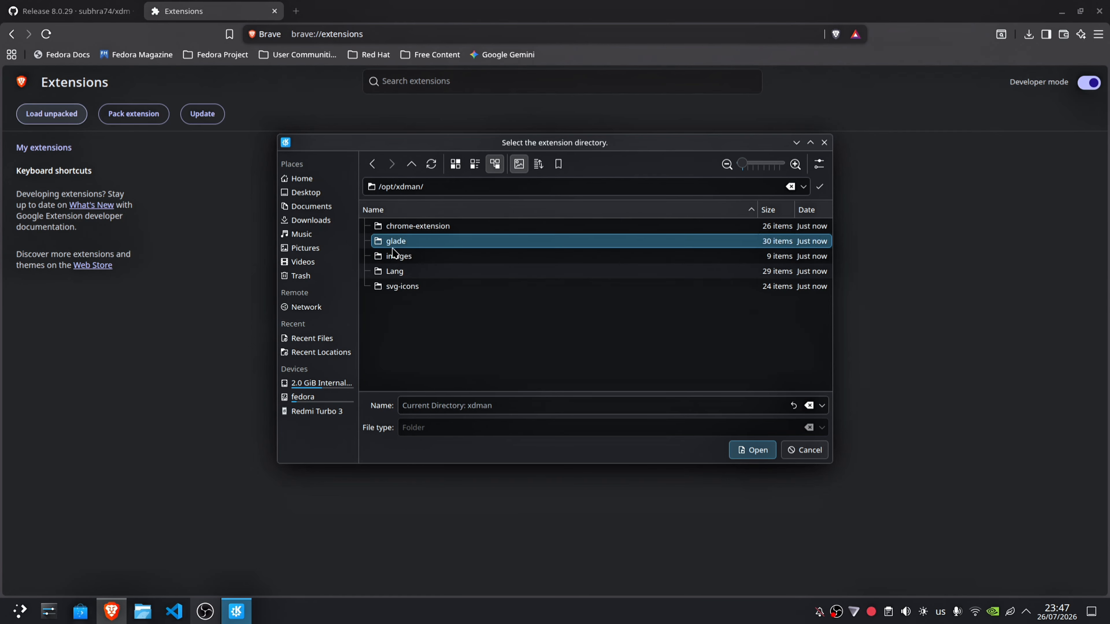
click(404, 232)
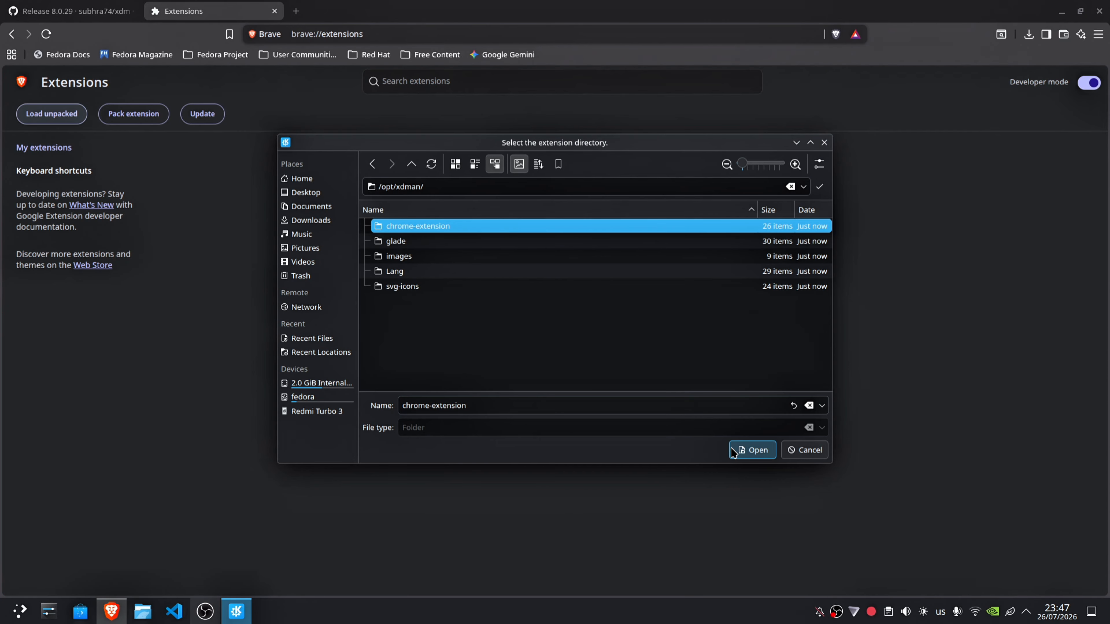
click(753, 450)
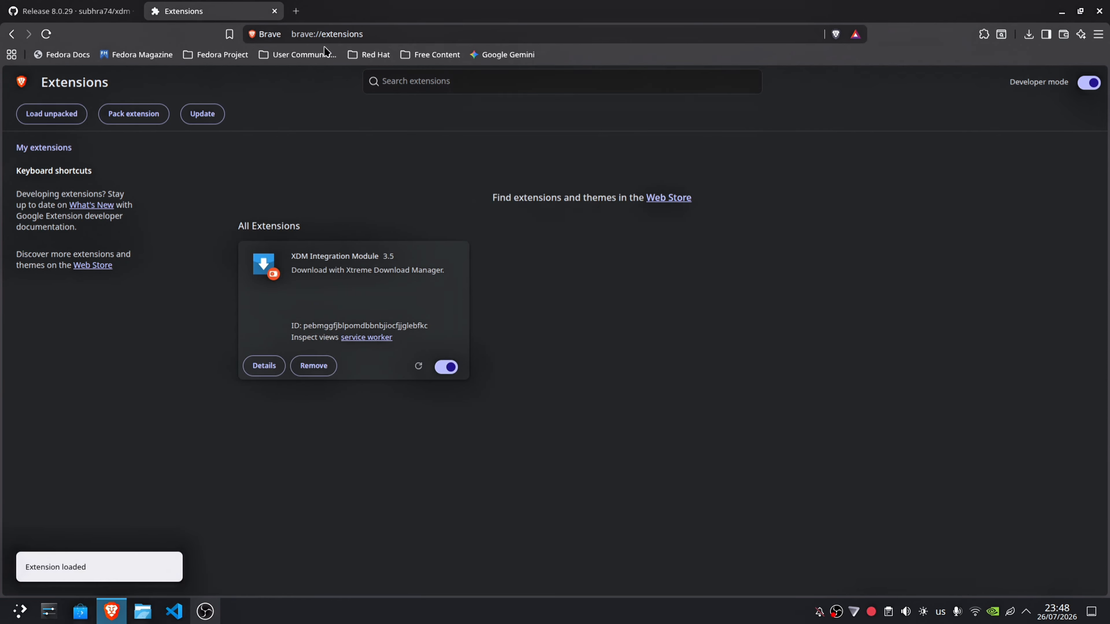
Step: Pin the XDM Integration Module extension on a new tab and open its connection popup
click(294, 9)
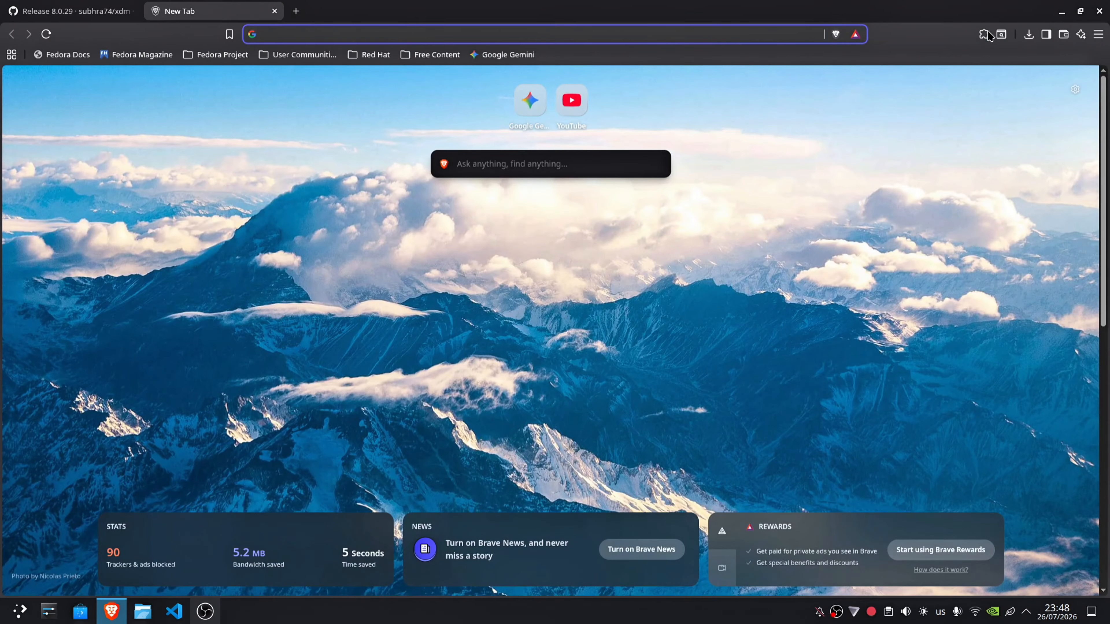
click(983, 34)
click(927, 128)
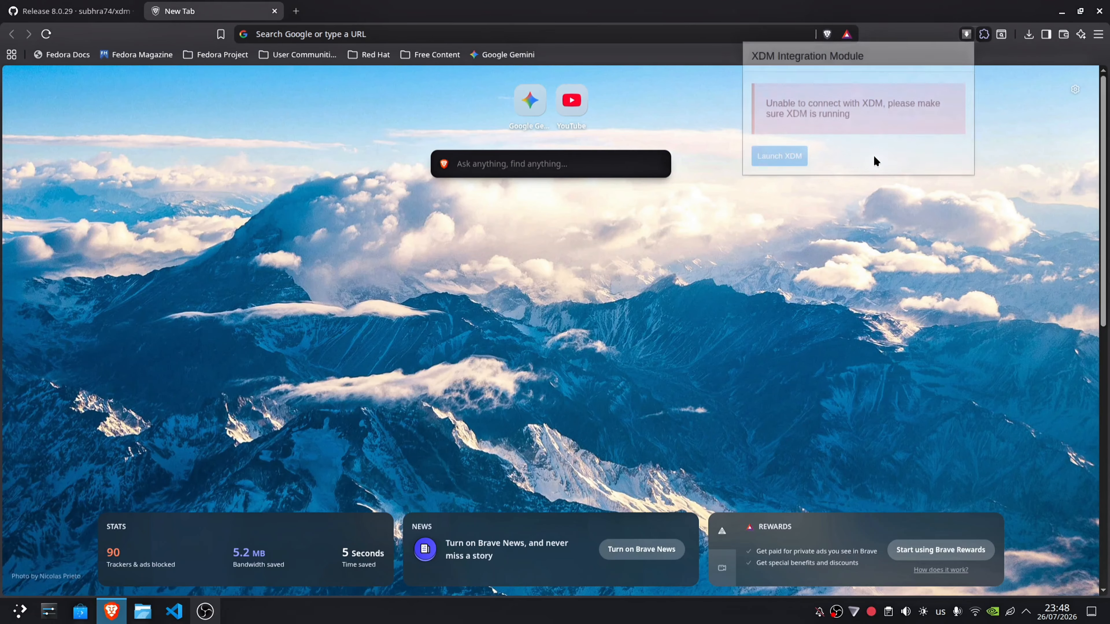
click(965, 36)
click(965, 36)
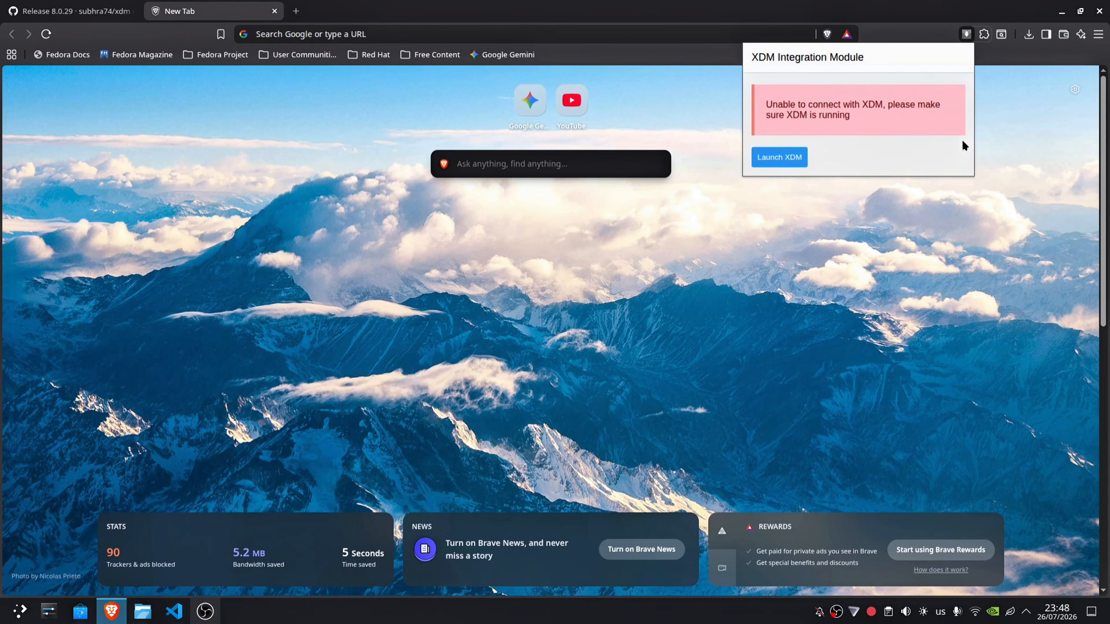
click(967, 34)
click(967, 35)
Step: Launch XDM from the extension popup, choosing Xtreme Download Manager with the blue icon as the application for the link
click(783, 155)
click(736, 169)
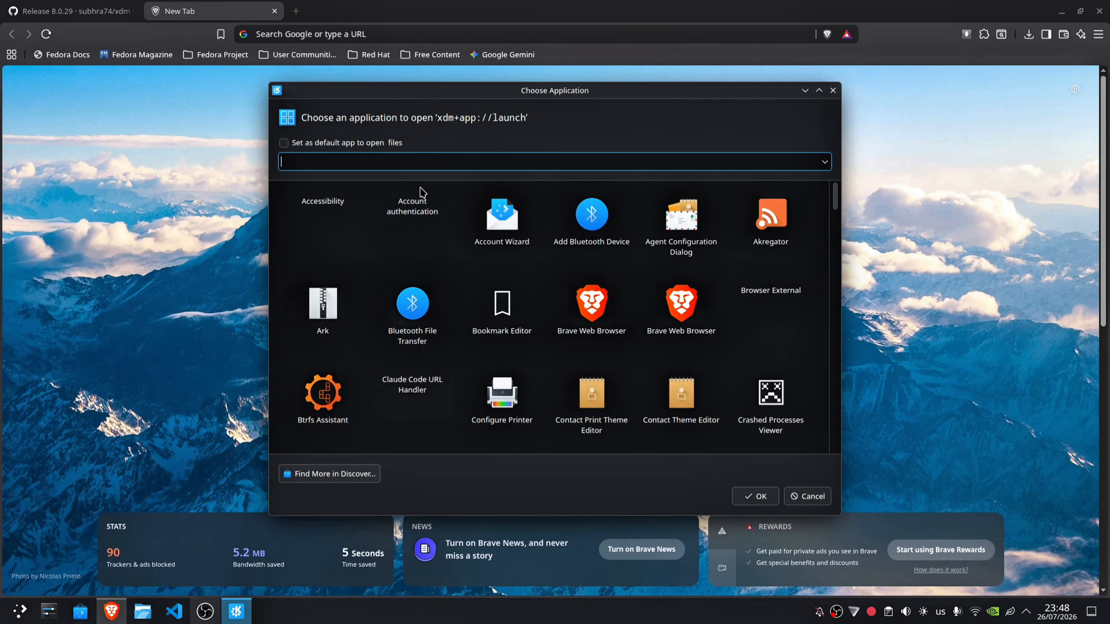
text(x)
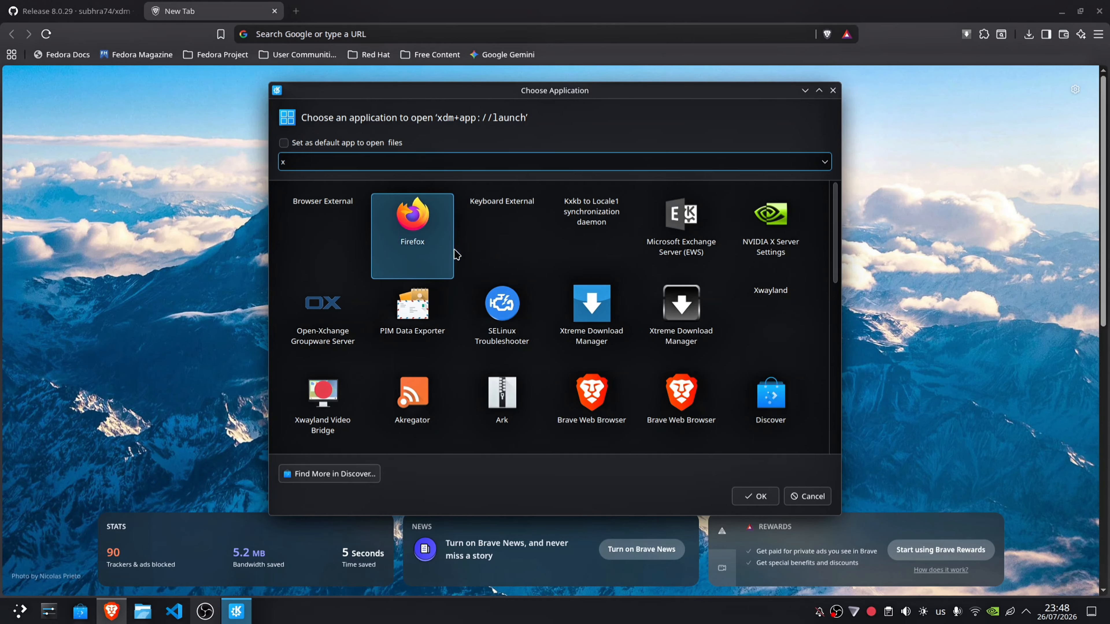
double_click(582, 313)
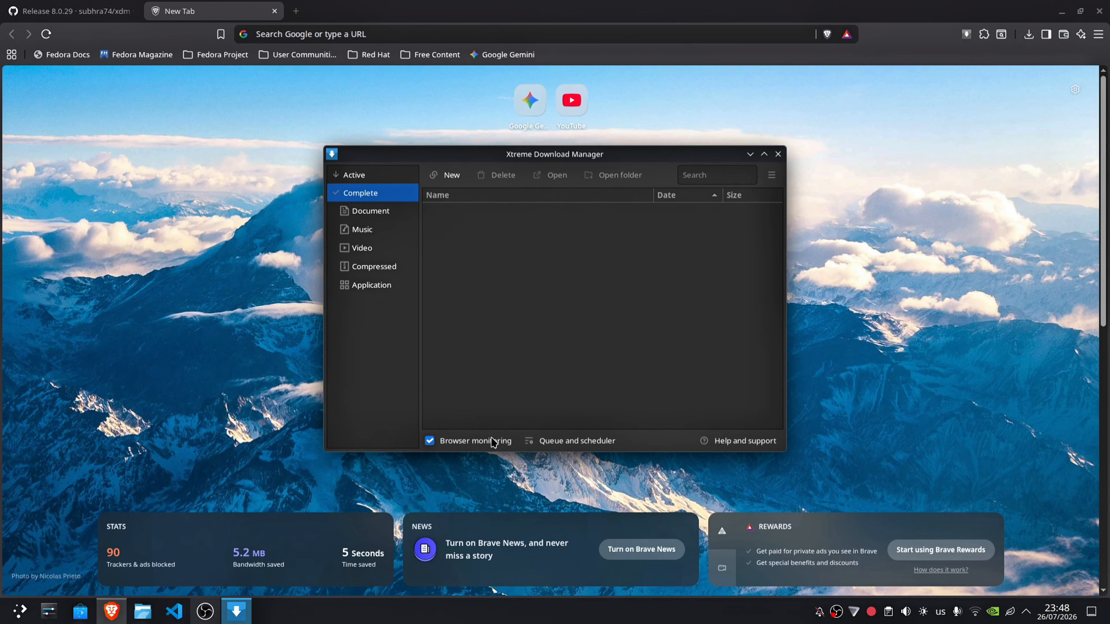
Step: Close the Xtreme Download Manager window and check the XDM Integration Module in Brave's extensions list
click(430, 441)
click(778, 154)
click(984, 33)
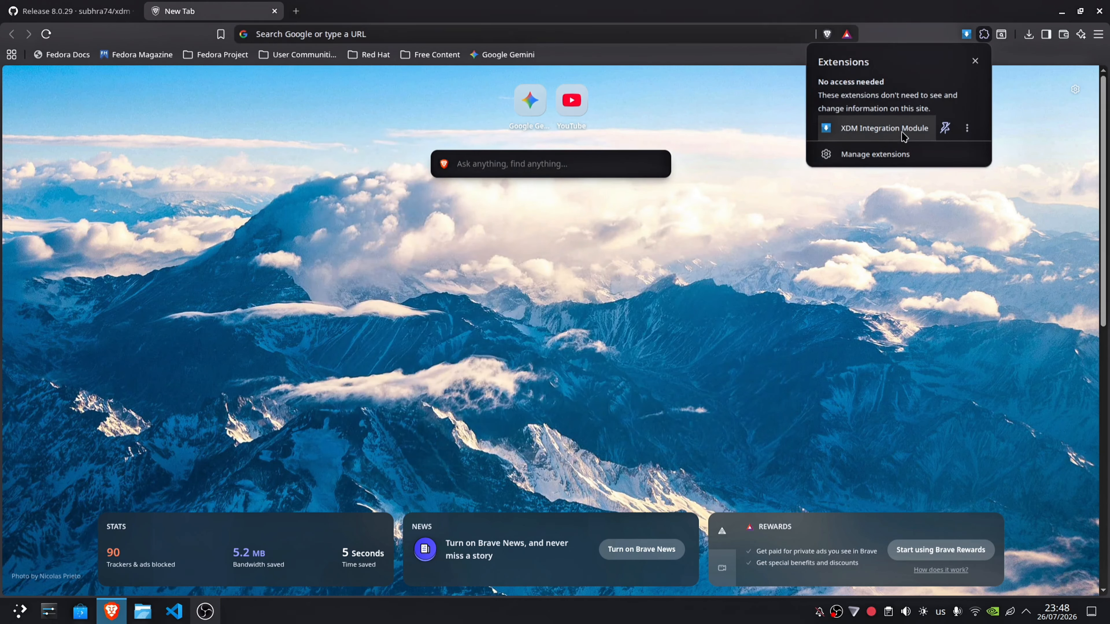
click(764, 270)
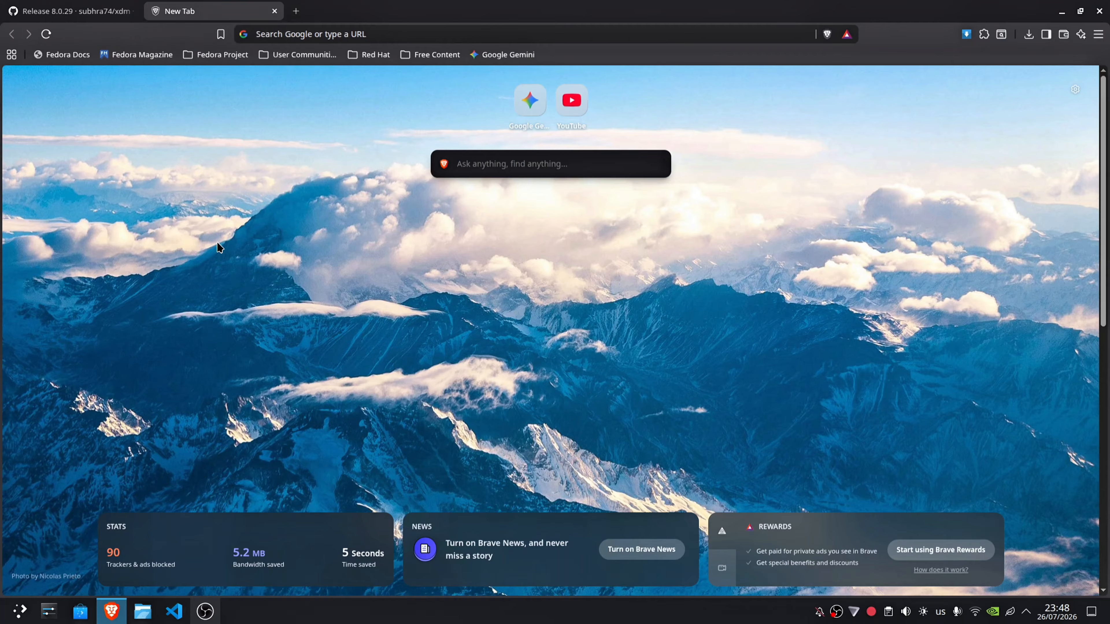
Step: Close the New Tab page and the Brave window, and bring up OBS
click(1099, 11)
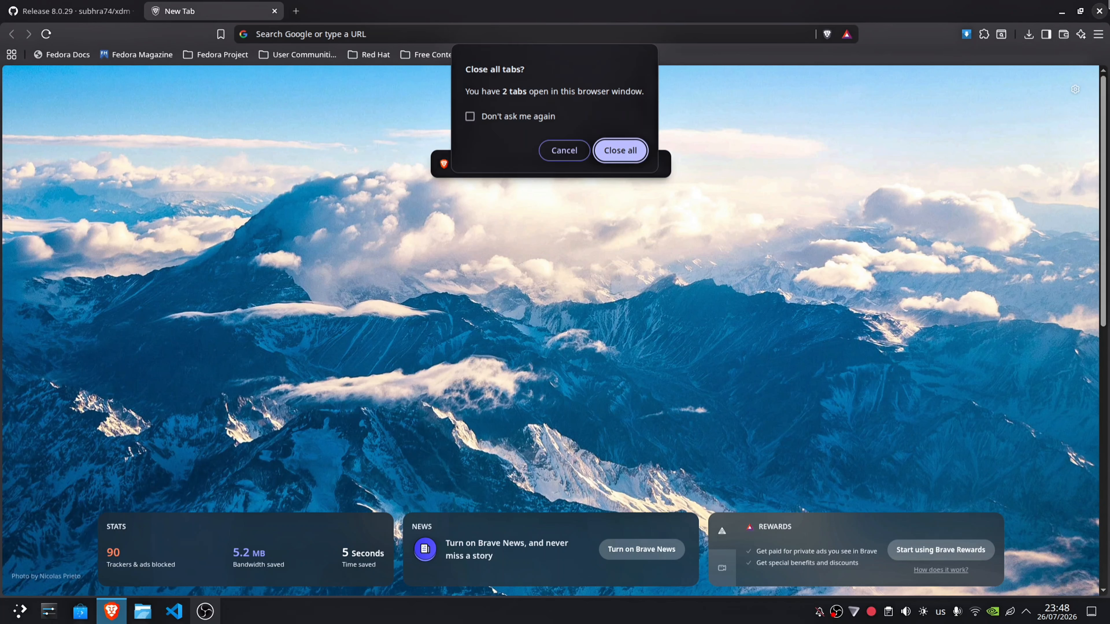
click(575, 153)
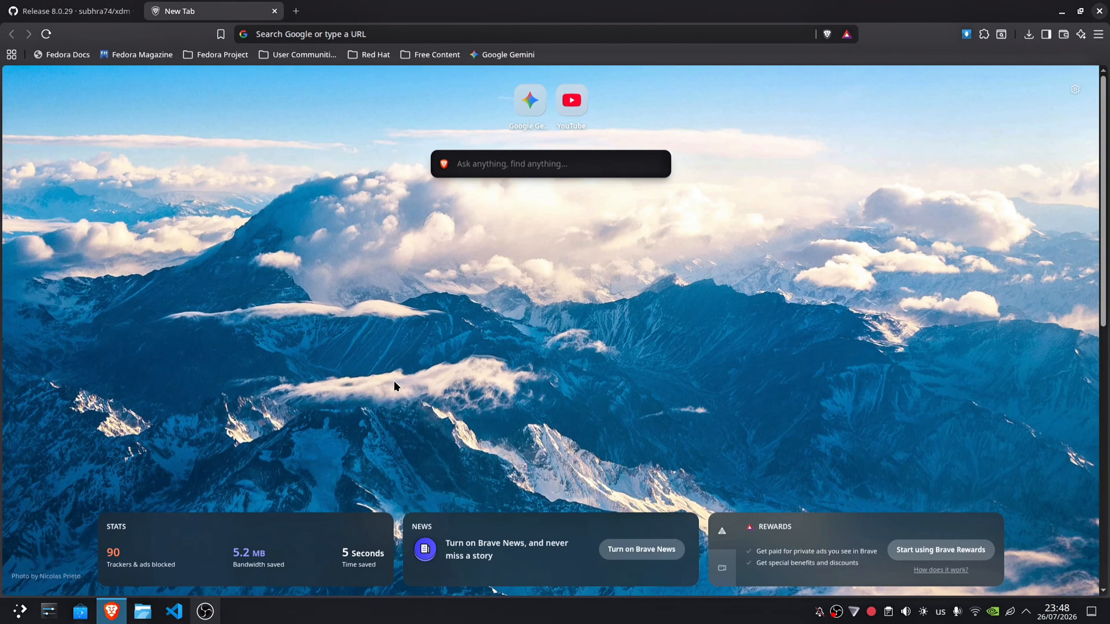
click(274, 12)
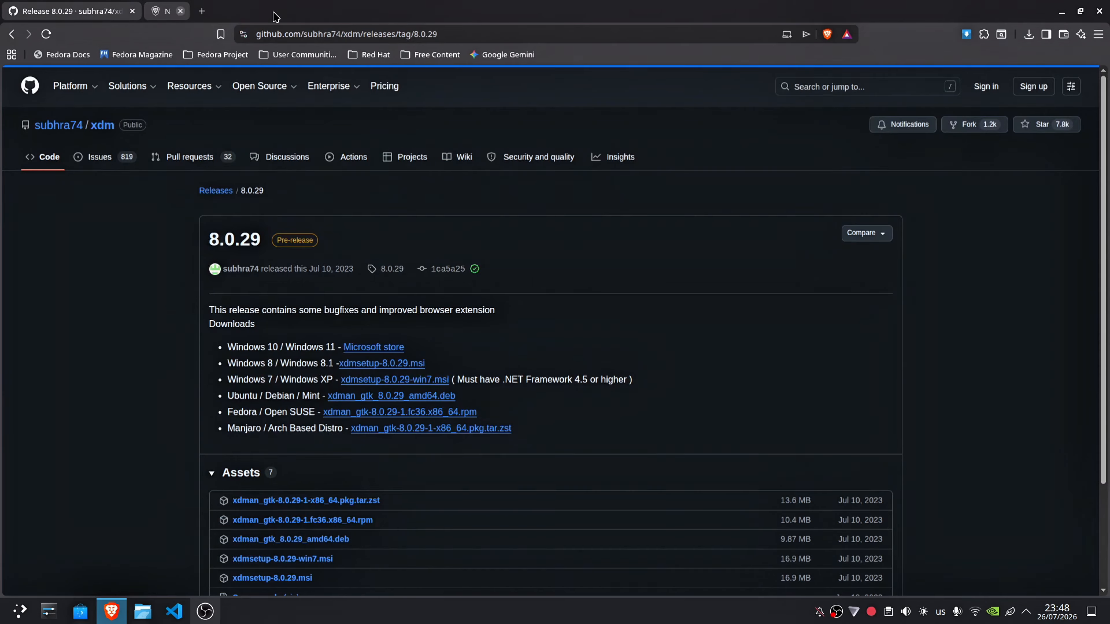
click(1100, 9)
click(207, 610)
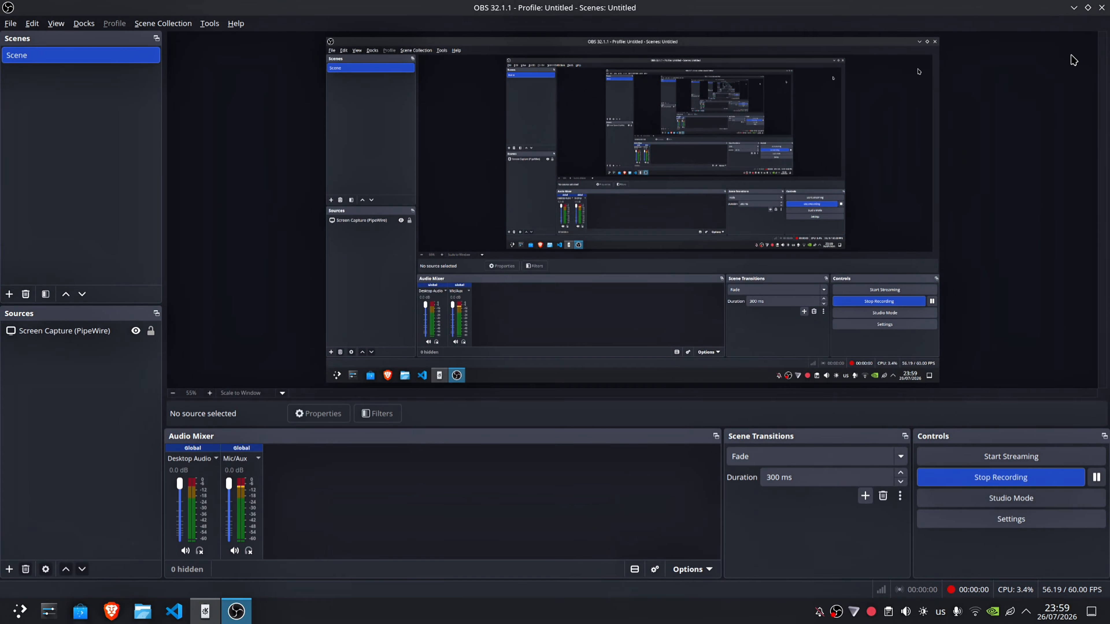
Step: Minimise OBS and pair the available device 24069RA21C in KDE Connect by accepting its pair request
click(1074, 8)
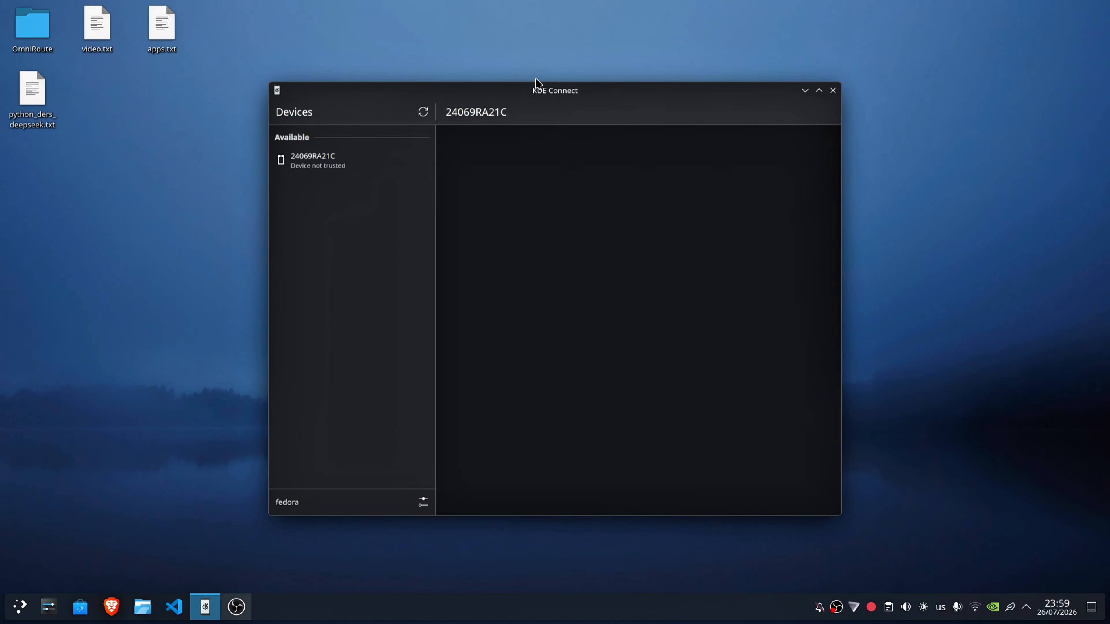
drag(538, 82, 600, 124)
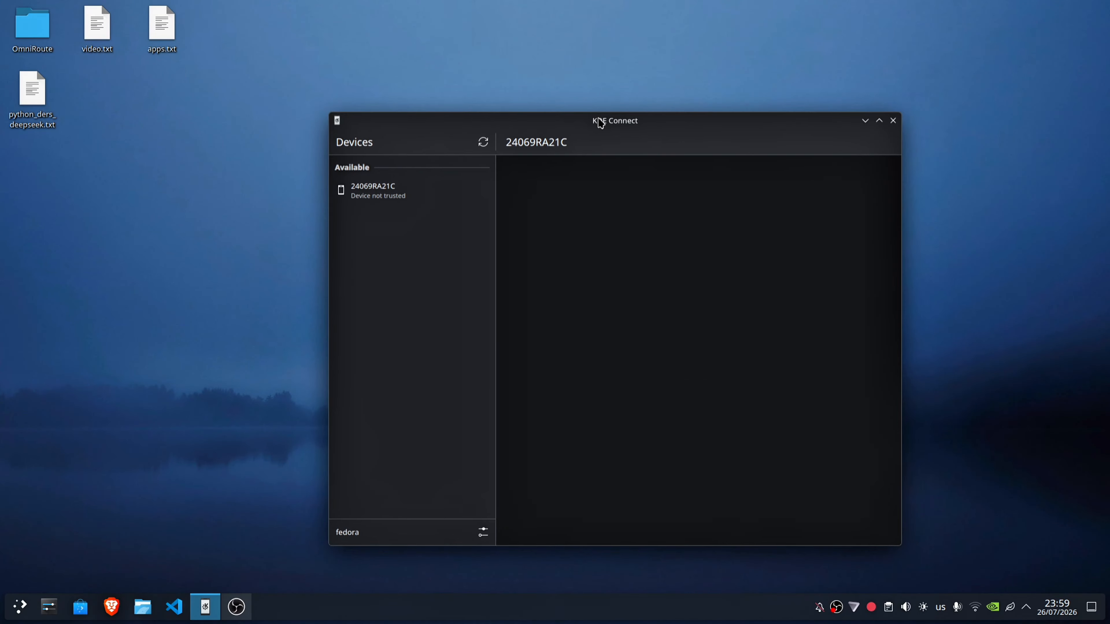
click(394, 191)
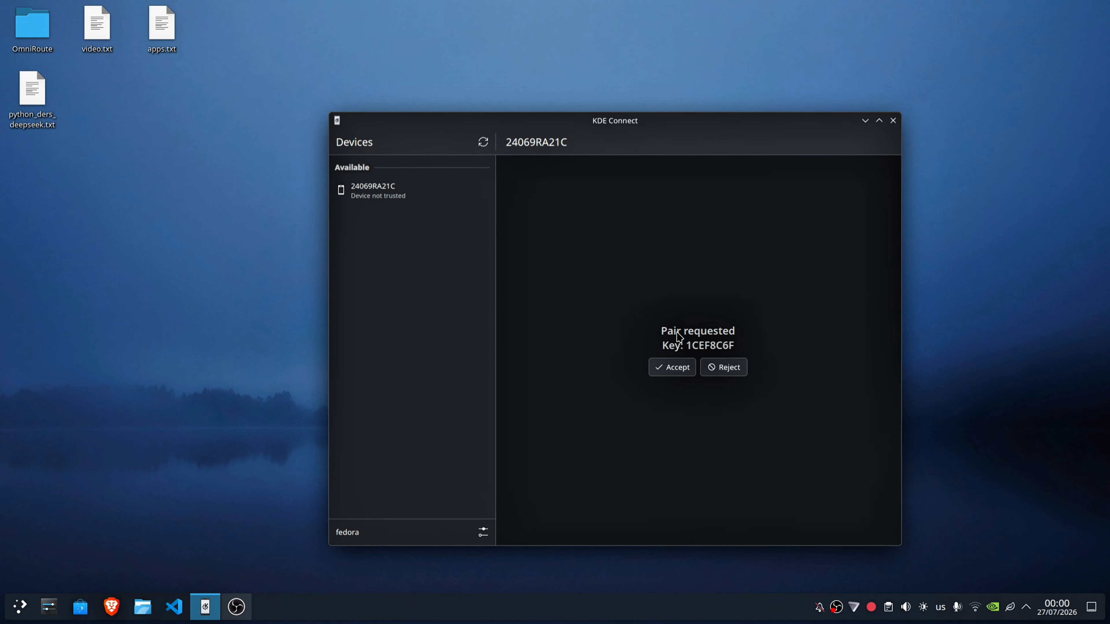
click(665, 373)
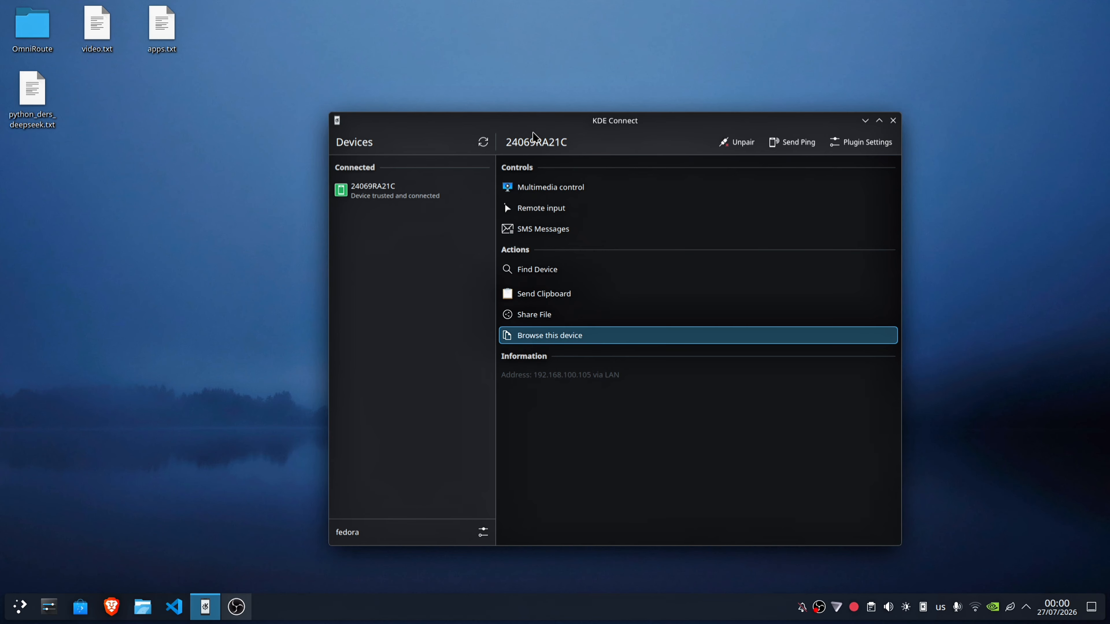
drag(537, 136, 627, 163)
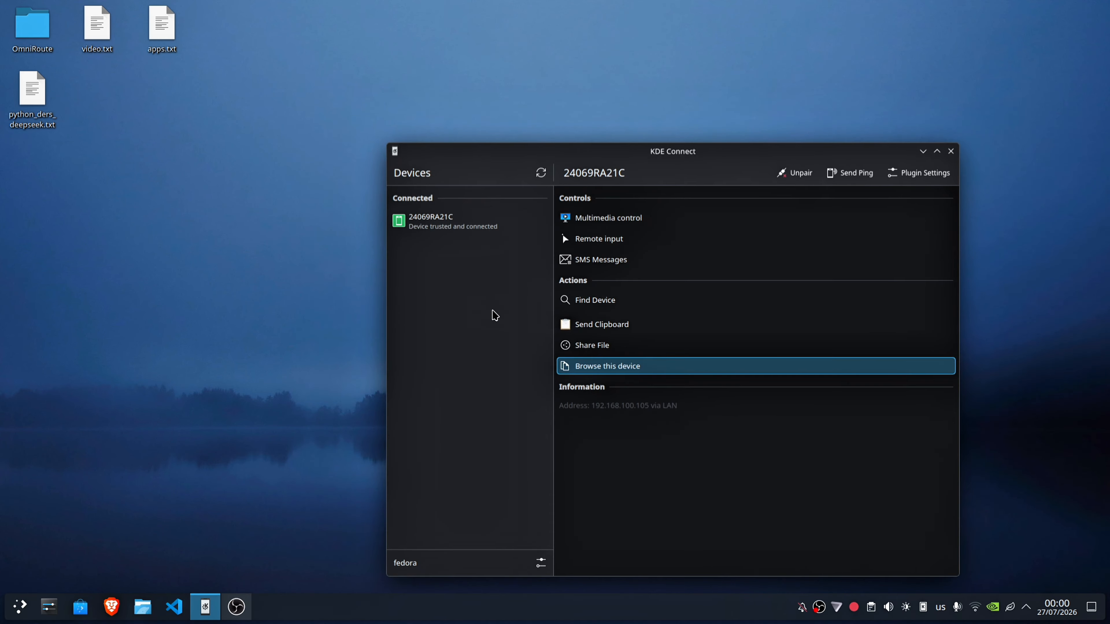